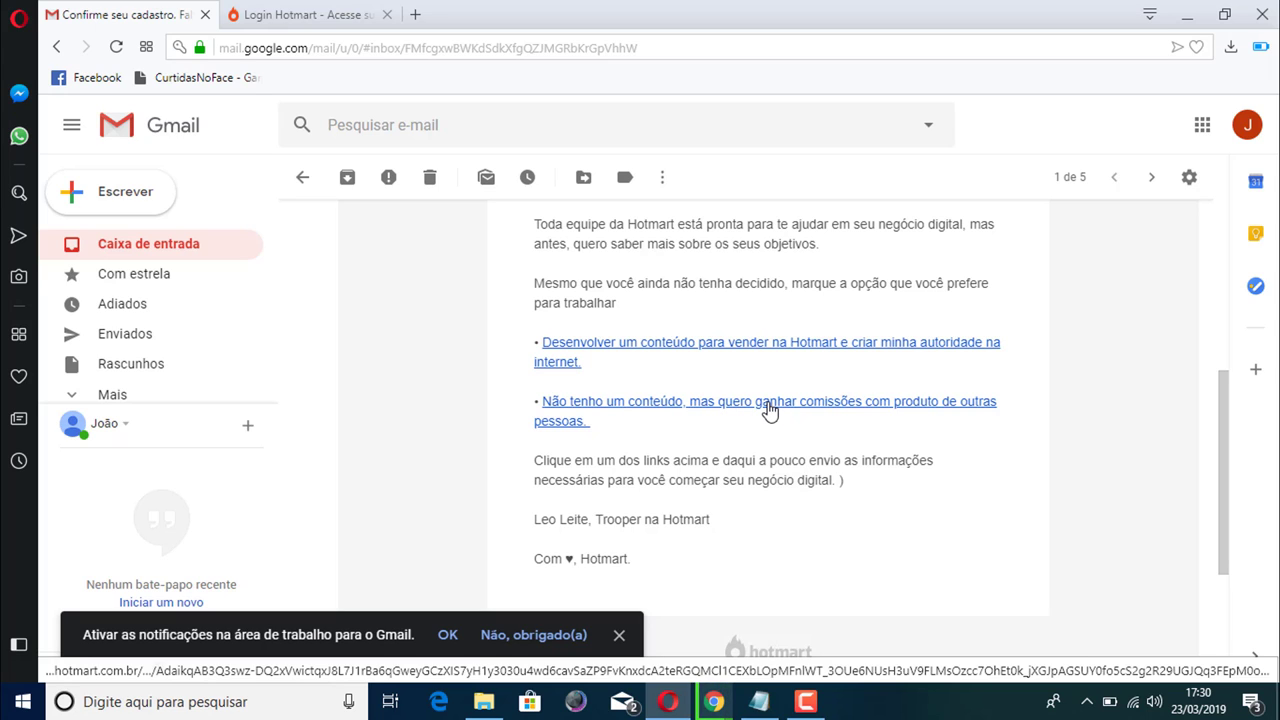
# Follow the email's second link to Hotmart and scroll the 'Atenção!' cookie notice to Aceitar
pyautogui.click(769, 409)
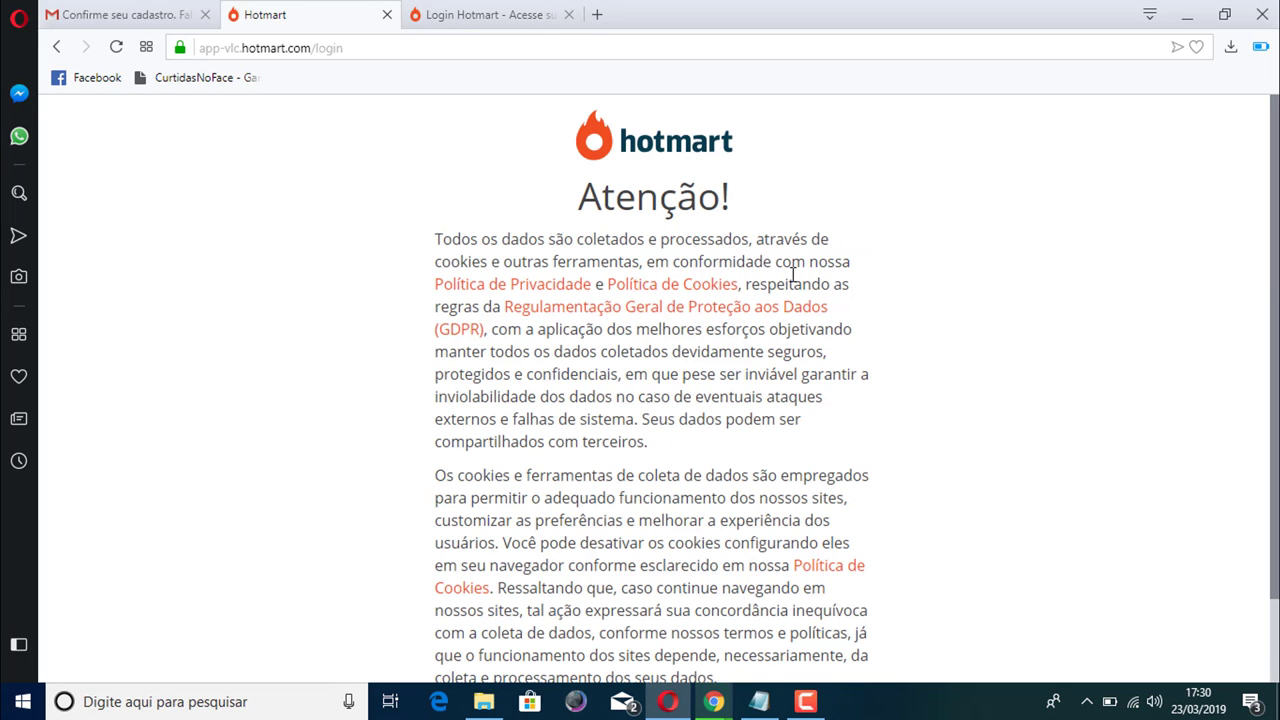
pyautogui.scroll(-1, 1274, 172)
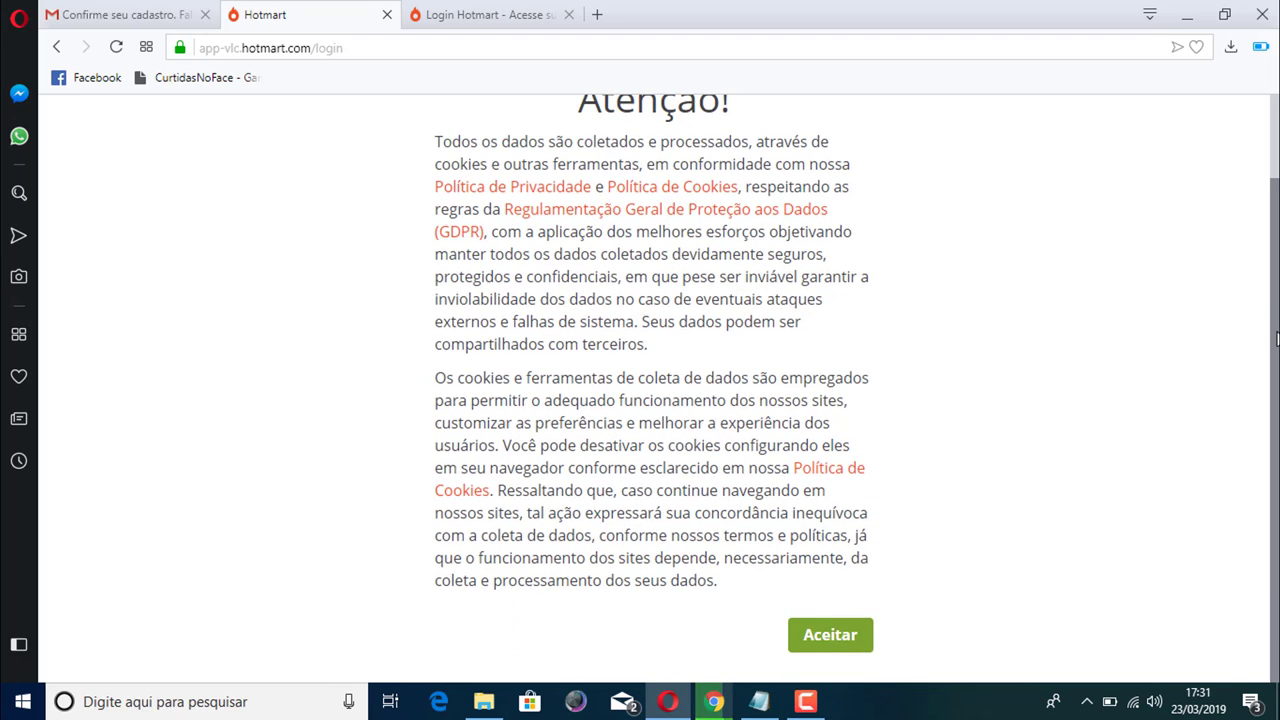
pyautogui.scroll(1, 1004, 488)
pyautogui.scroll(-1, 1004, 488)
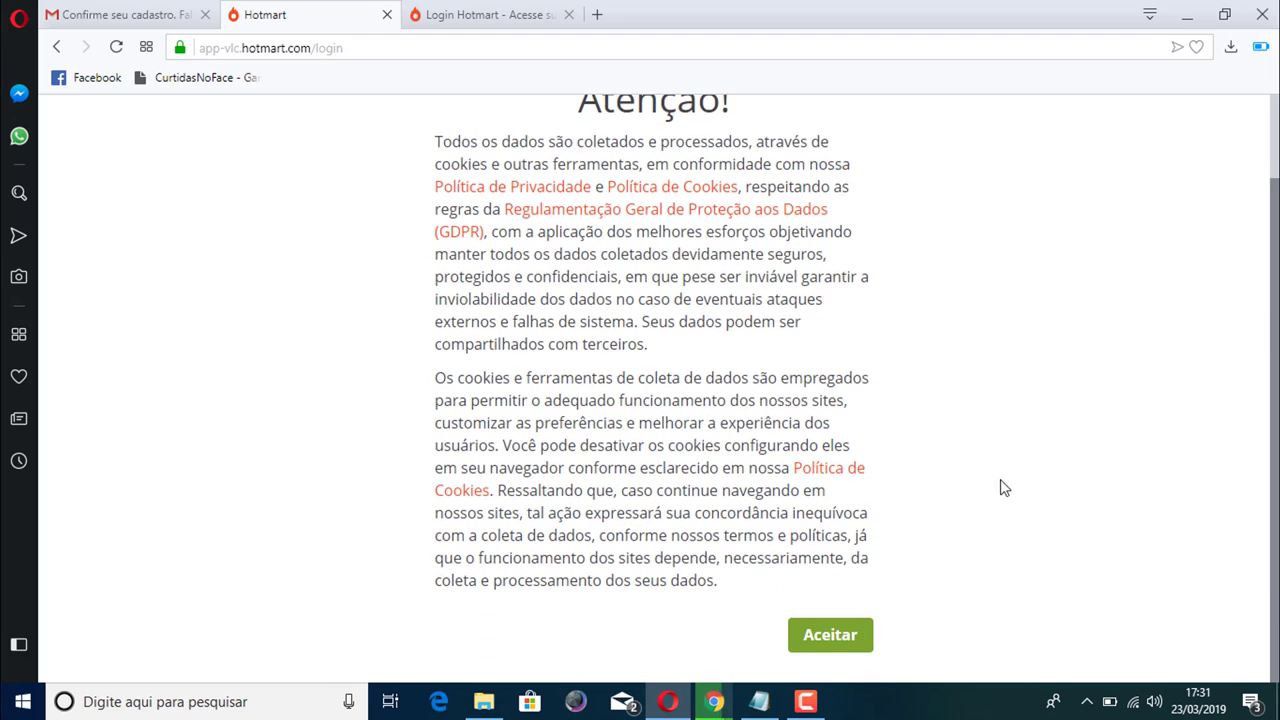
# Accept the cookie notice, close the leftover 'Login Hotmart' tab, and look over the dashboard
pyautogui.click(826, 641)
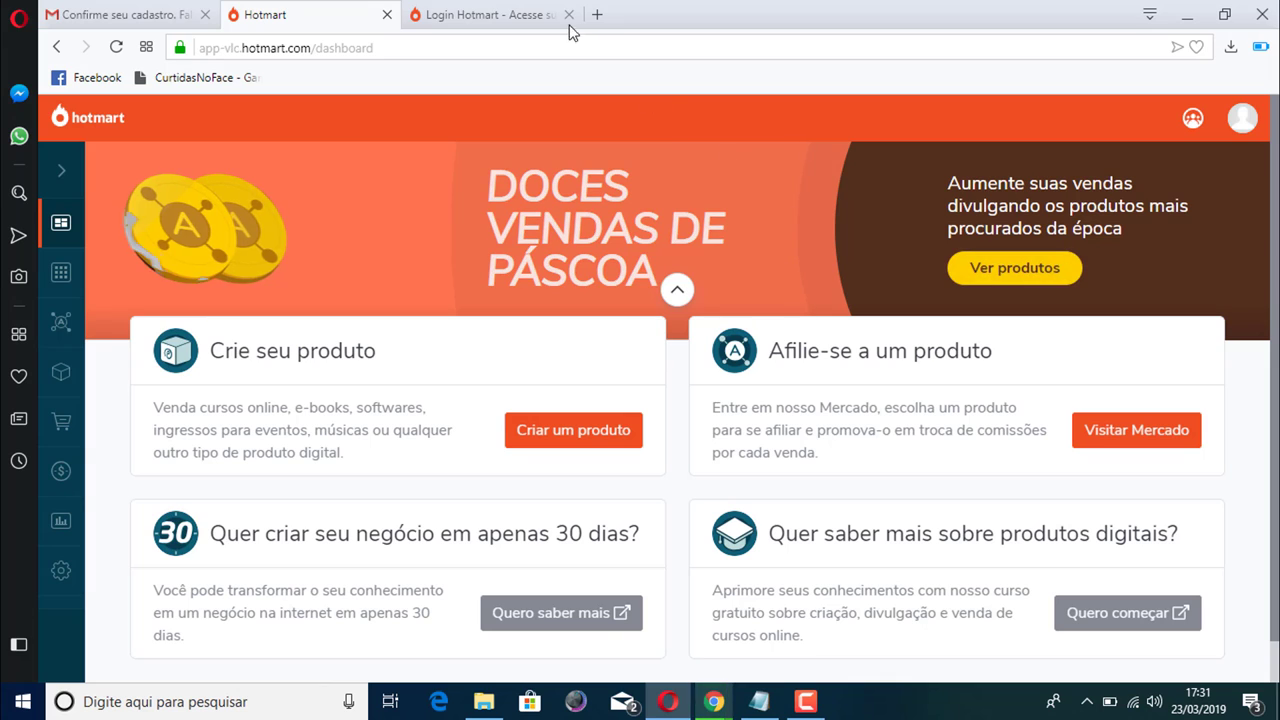
pyautogui.click(569, 14)
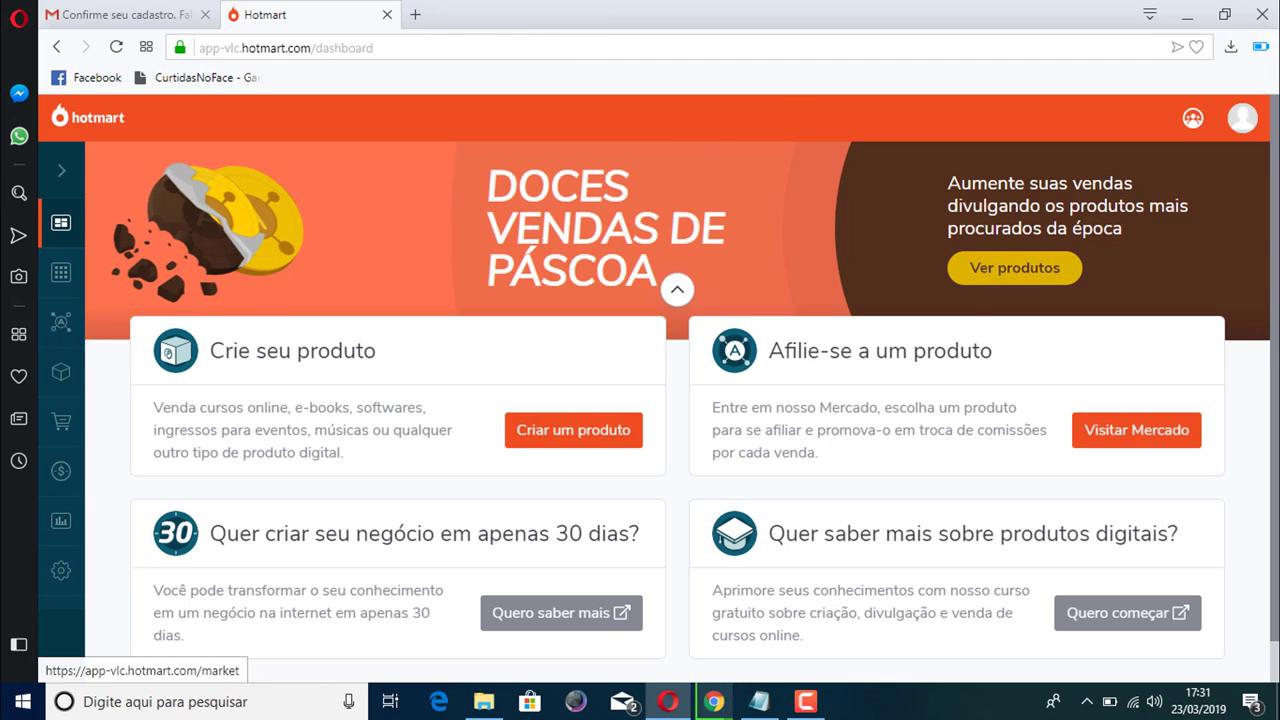
pyautogui.scroll(-1, 1275, 418)
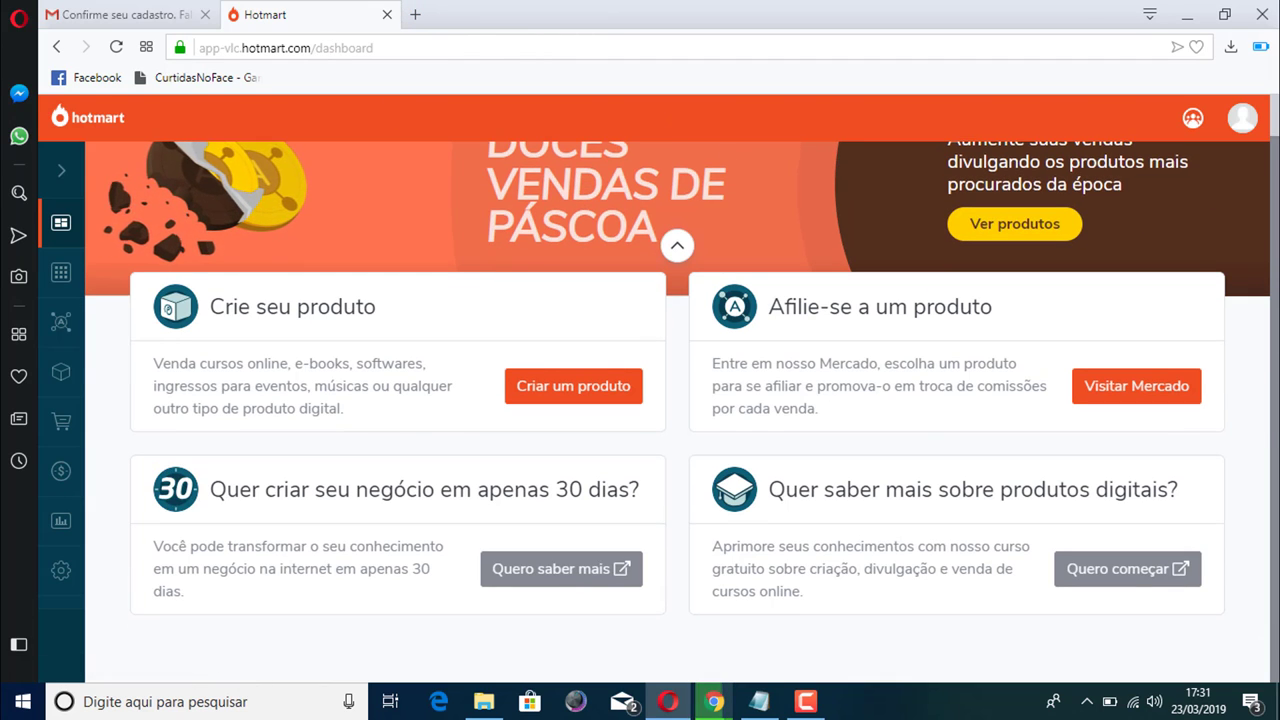
pyautogui.scroll(1, 1266, 250)
pyautogui.scroll(-1, 1266, 443)
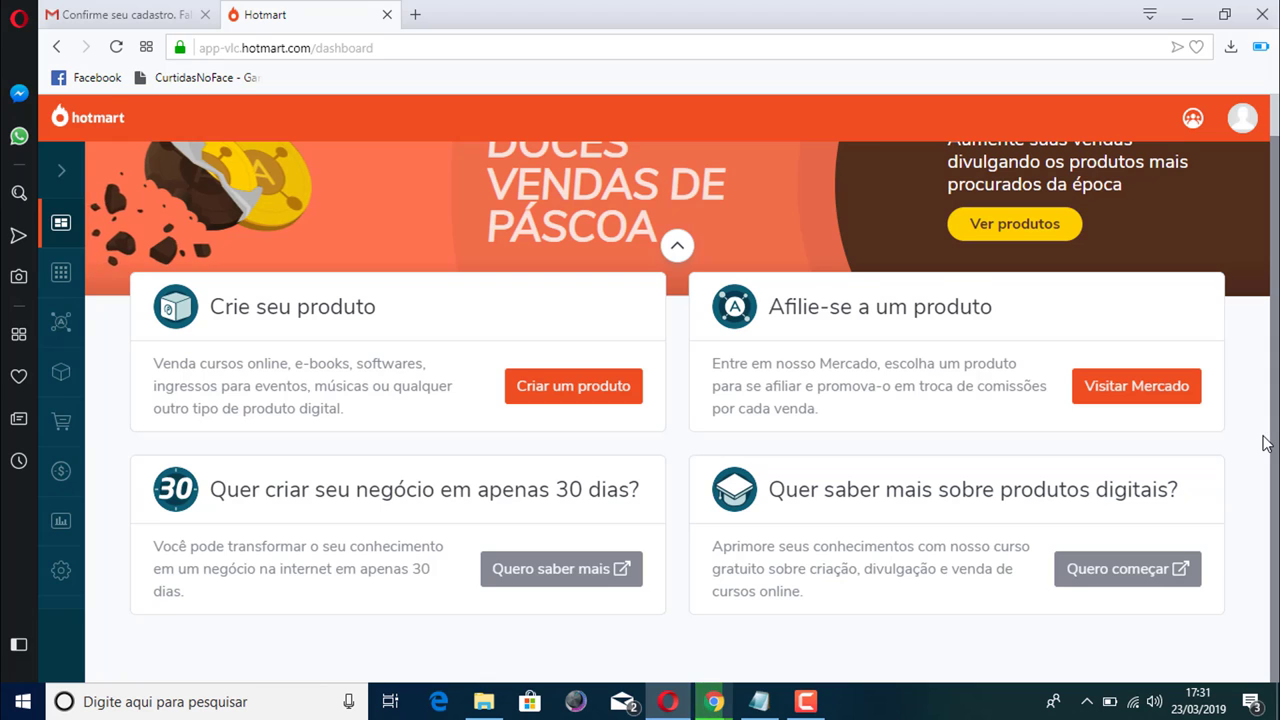
pyautogui.scroll(1, 1266, 235)
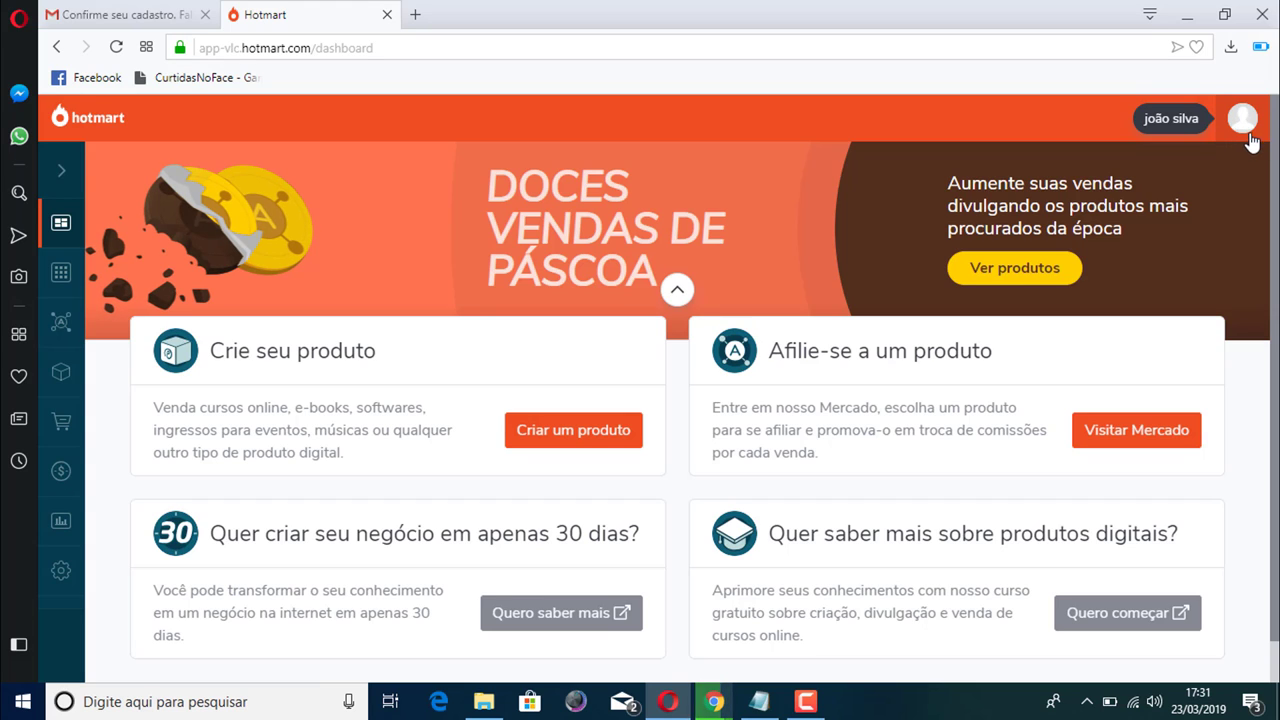
# Go to the Minha Conta settings from the avatar's account menu
pyautogui.click(1243, 128)
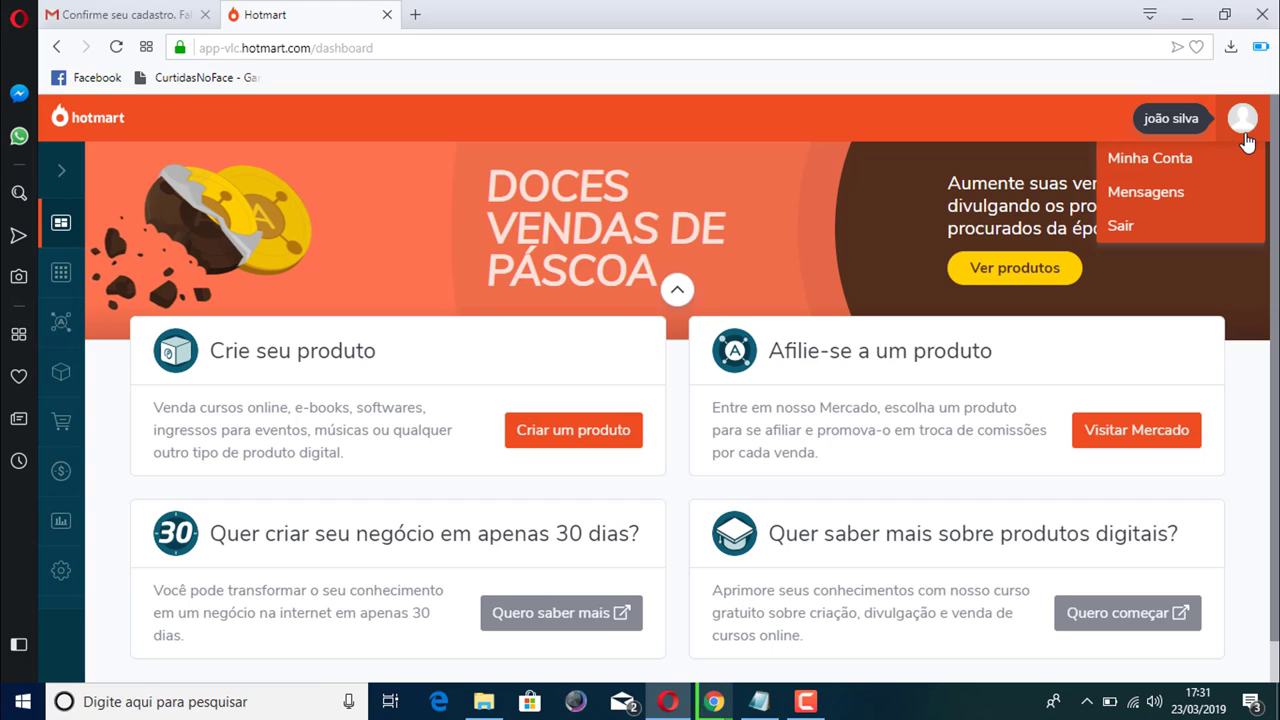
pyautogui.click(1160, 162)
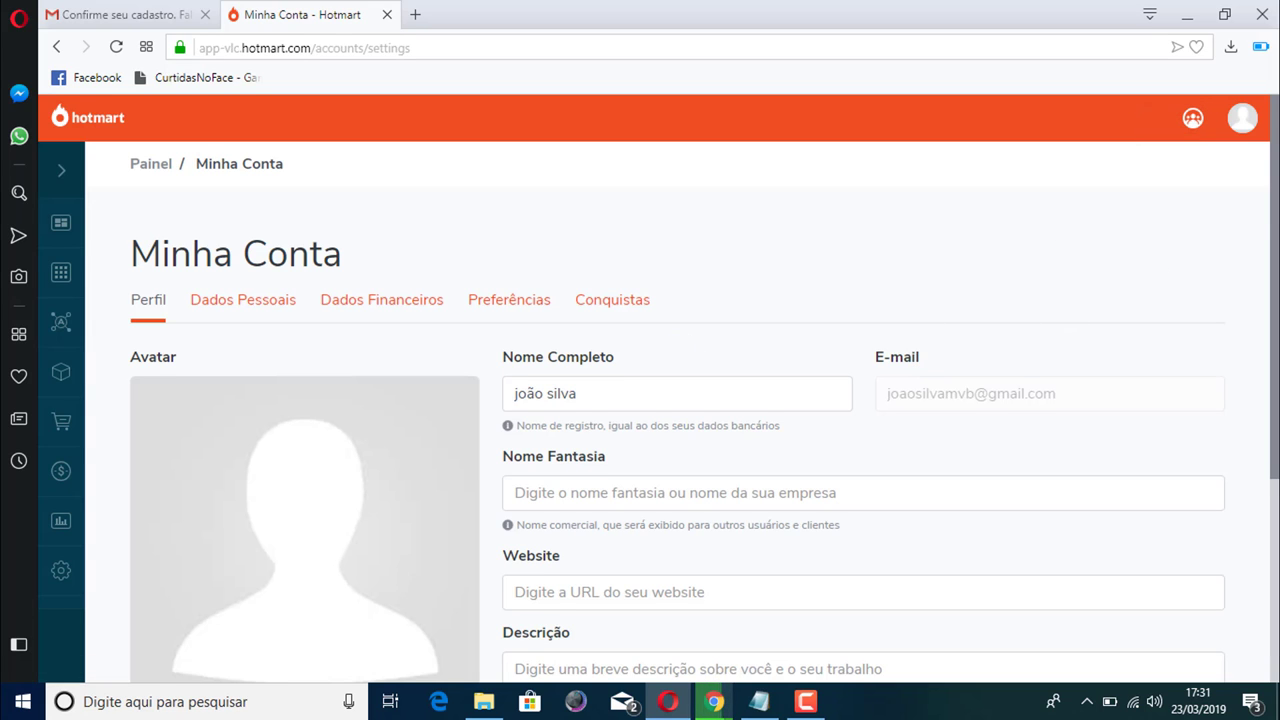
pyautogui.scroll(-2, 1097, 303)
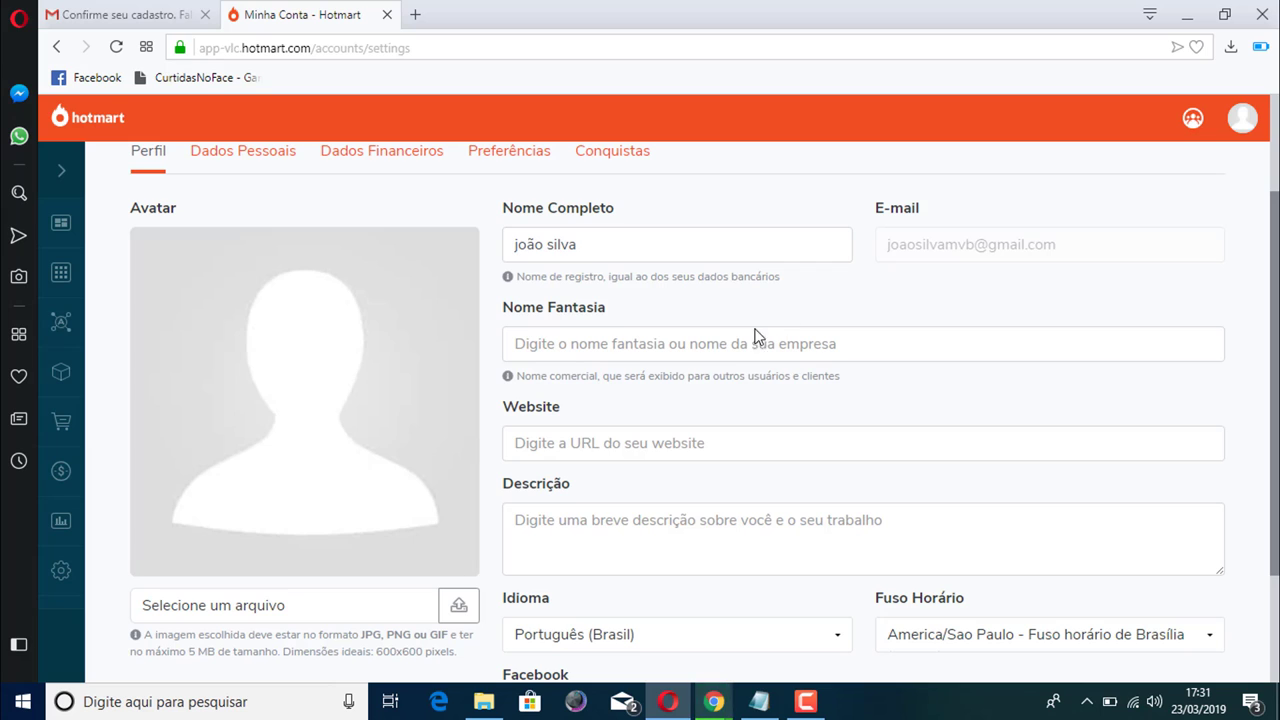
pyautogui.scroll(-1, 880, 360)
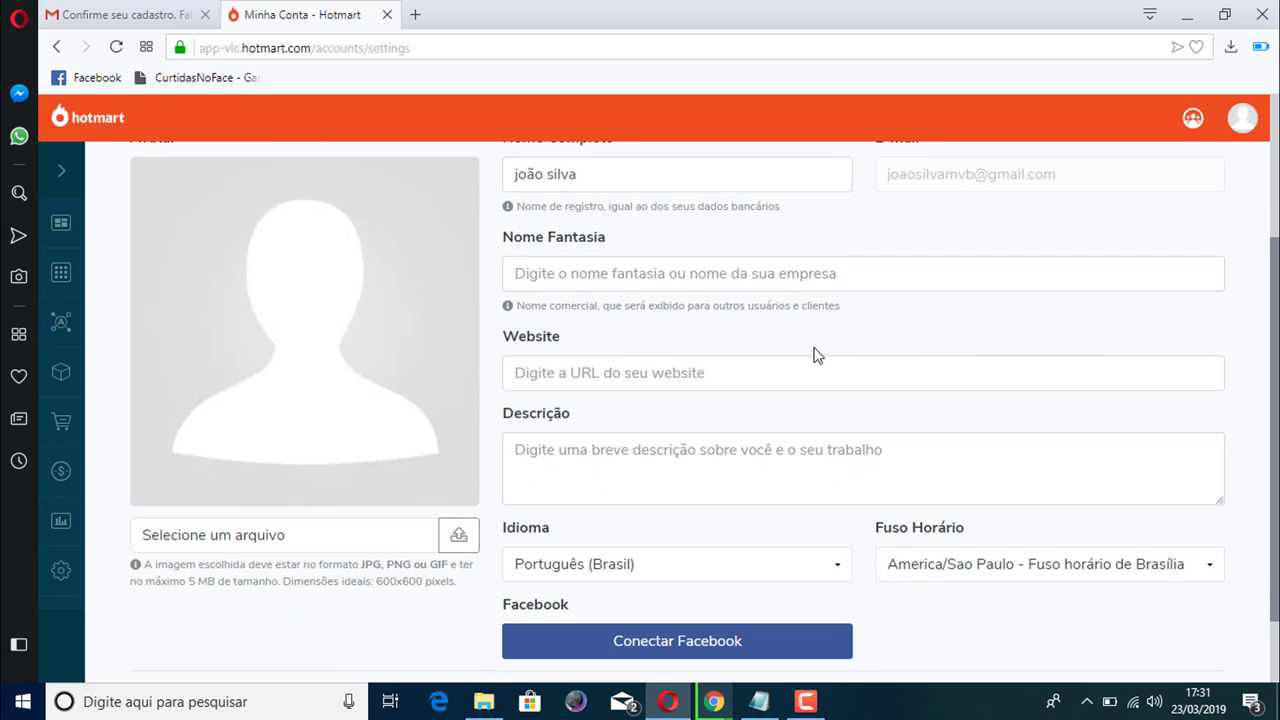
# Enter the user's first name as Nome Fantasia and save the profile with Salvar
pyautogui.click(579, 276)
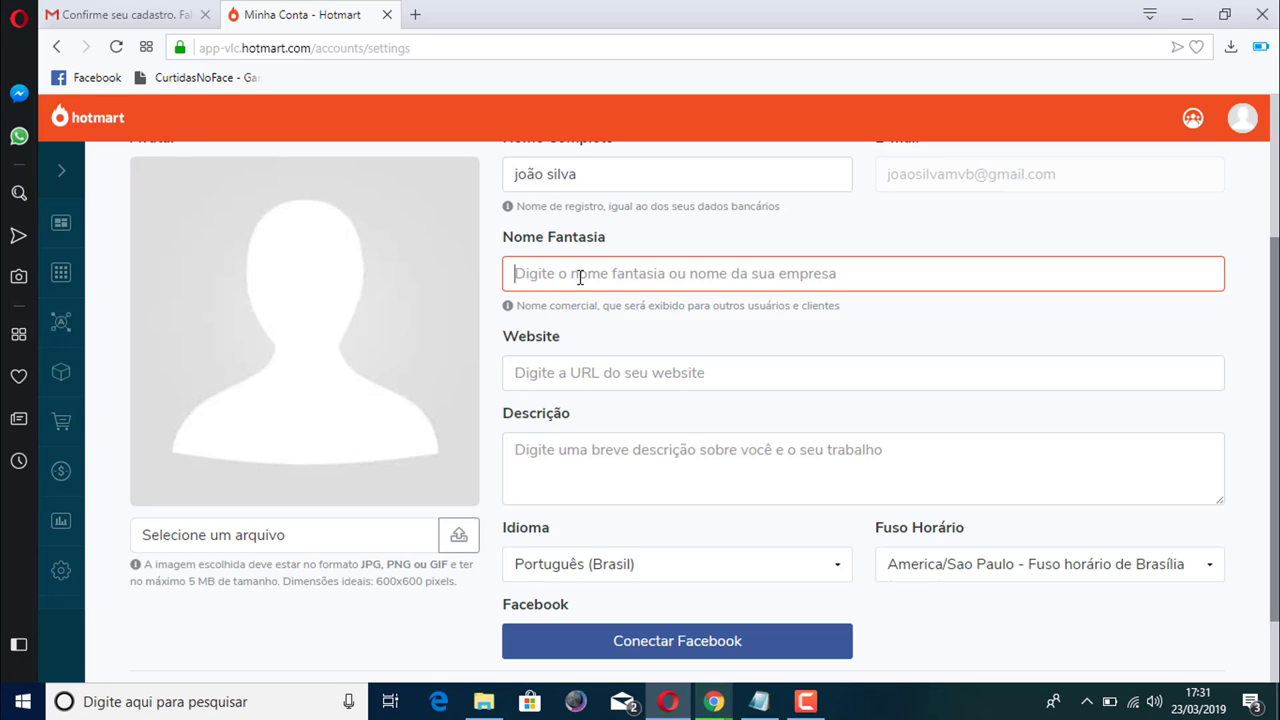
pyautogui.write('joão')
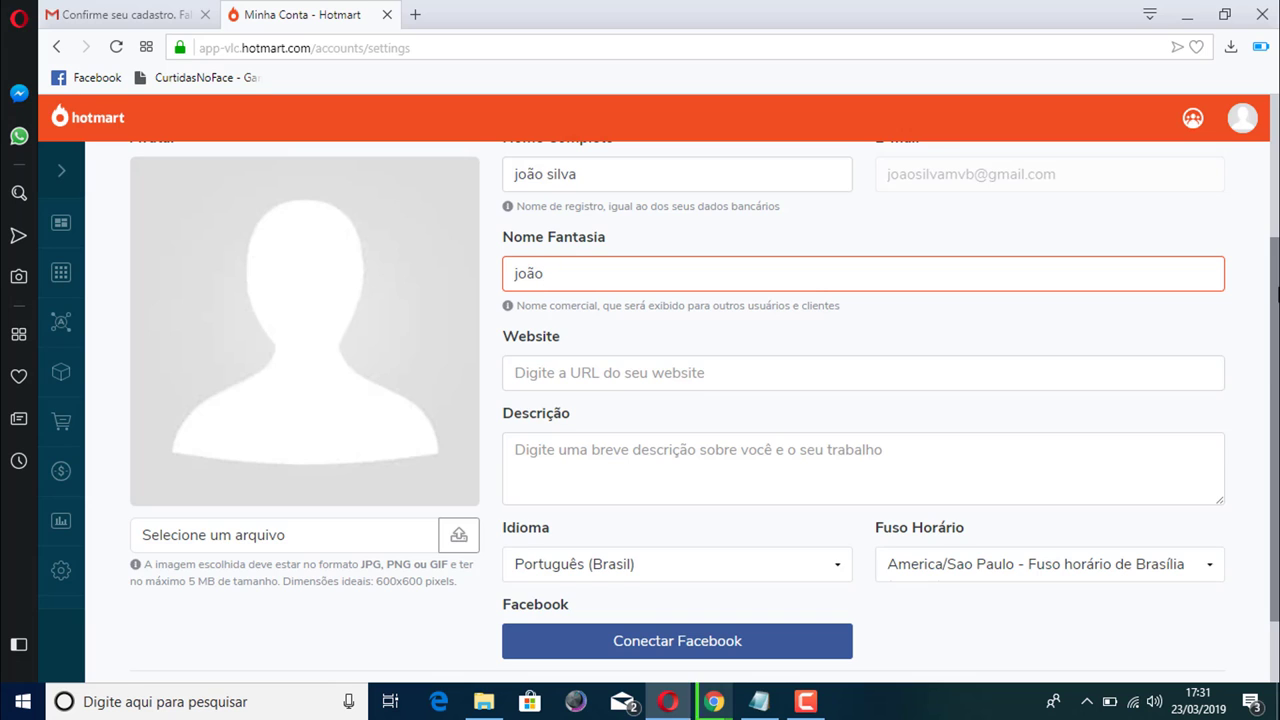
pyautogui.moveTo(1278, 290); pyautogui.dragTo(1278, 374)
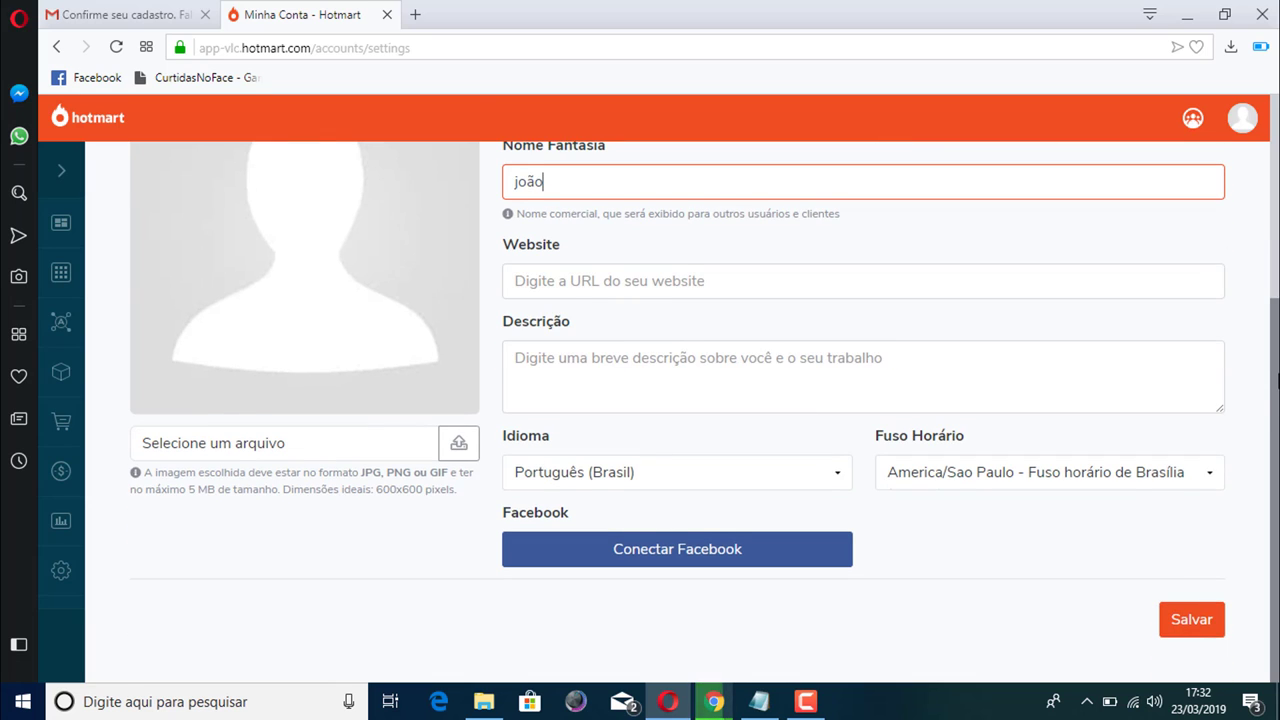
pyautogui.scroll(2, 1278, 378)
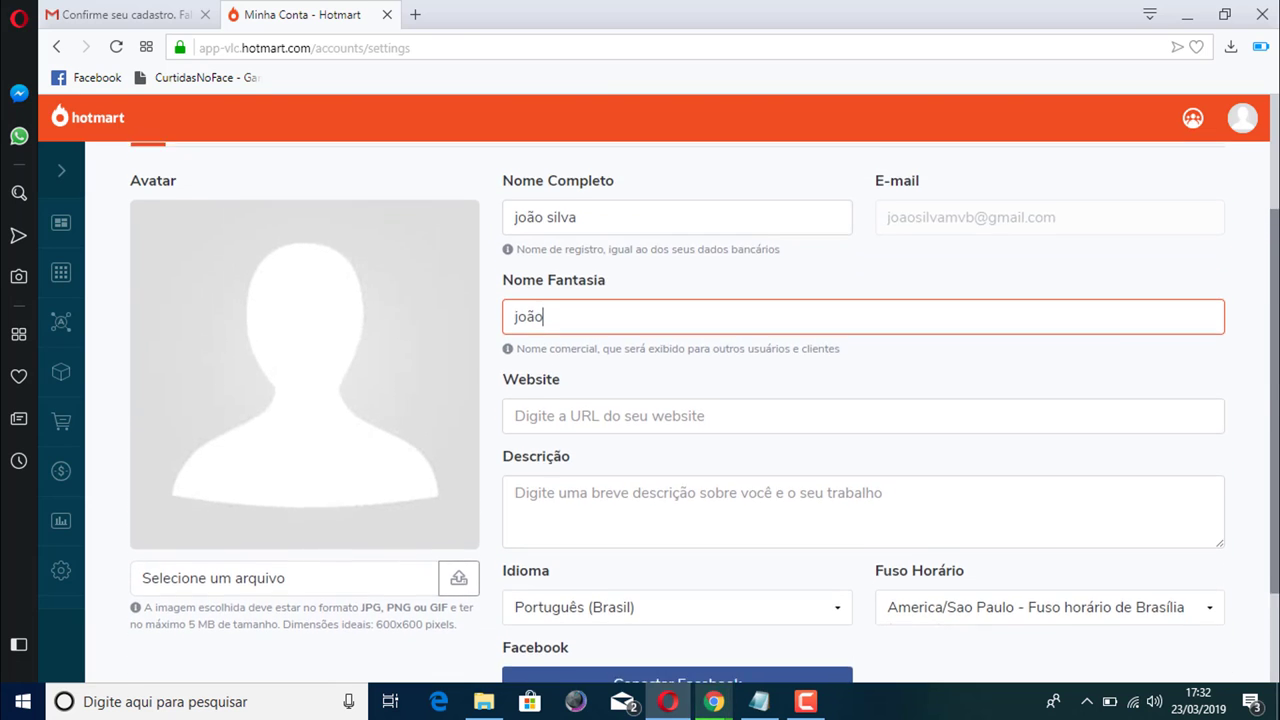
pyautogui.scroll(-3, 1020, 540)
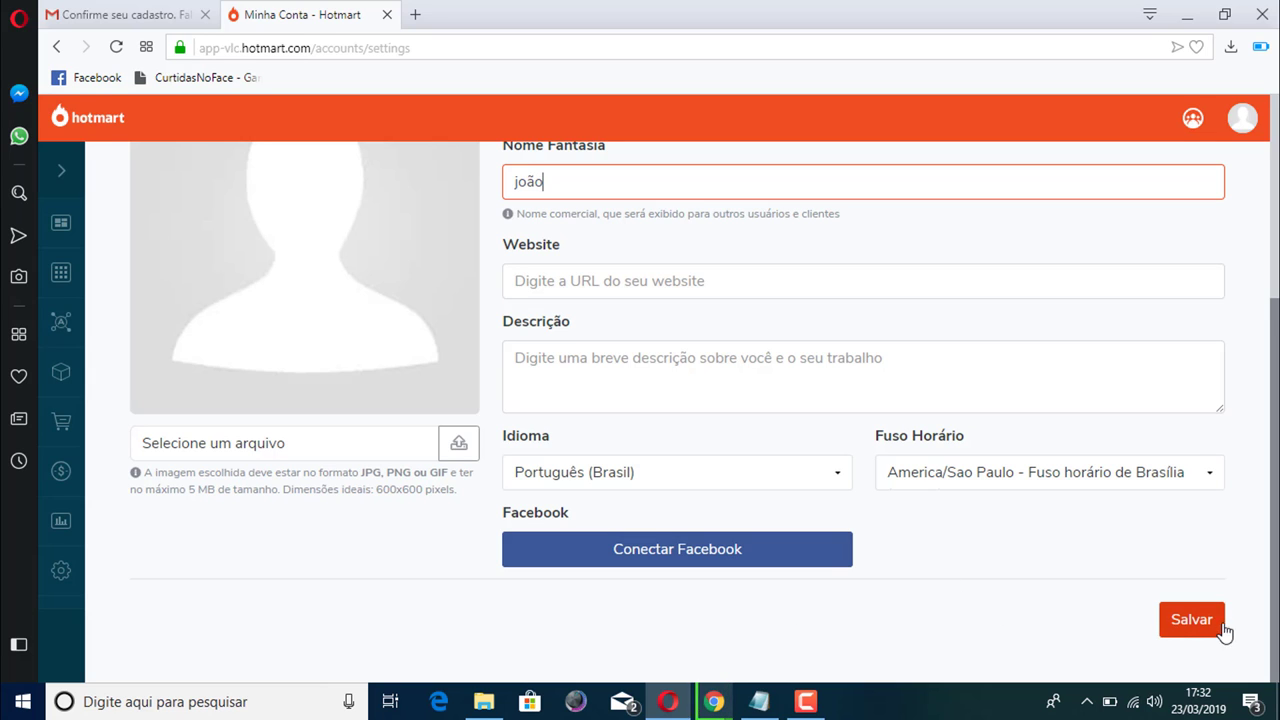
pyautogui.click(1190, 622)
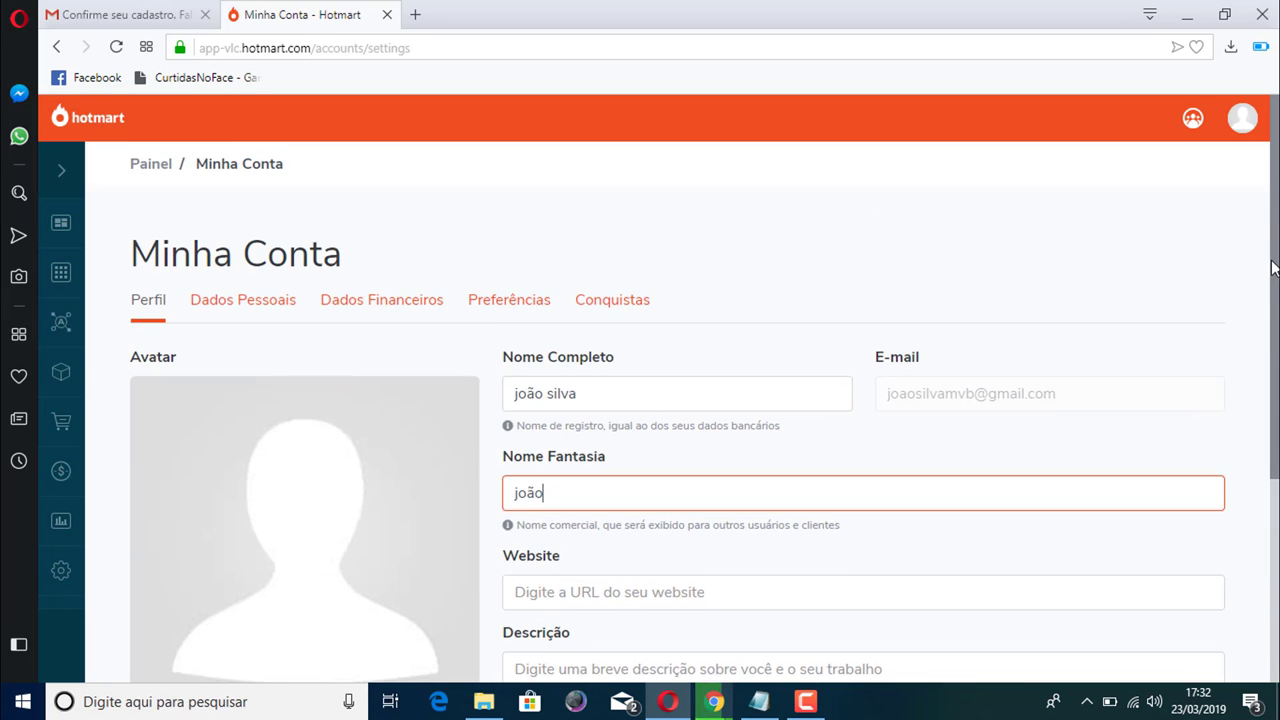
# Switch to the Dados Pessoais tab and set Natureza to Pessoa Física
pyautogui.click(243, 311)
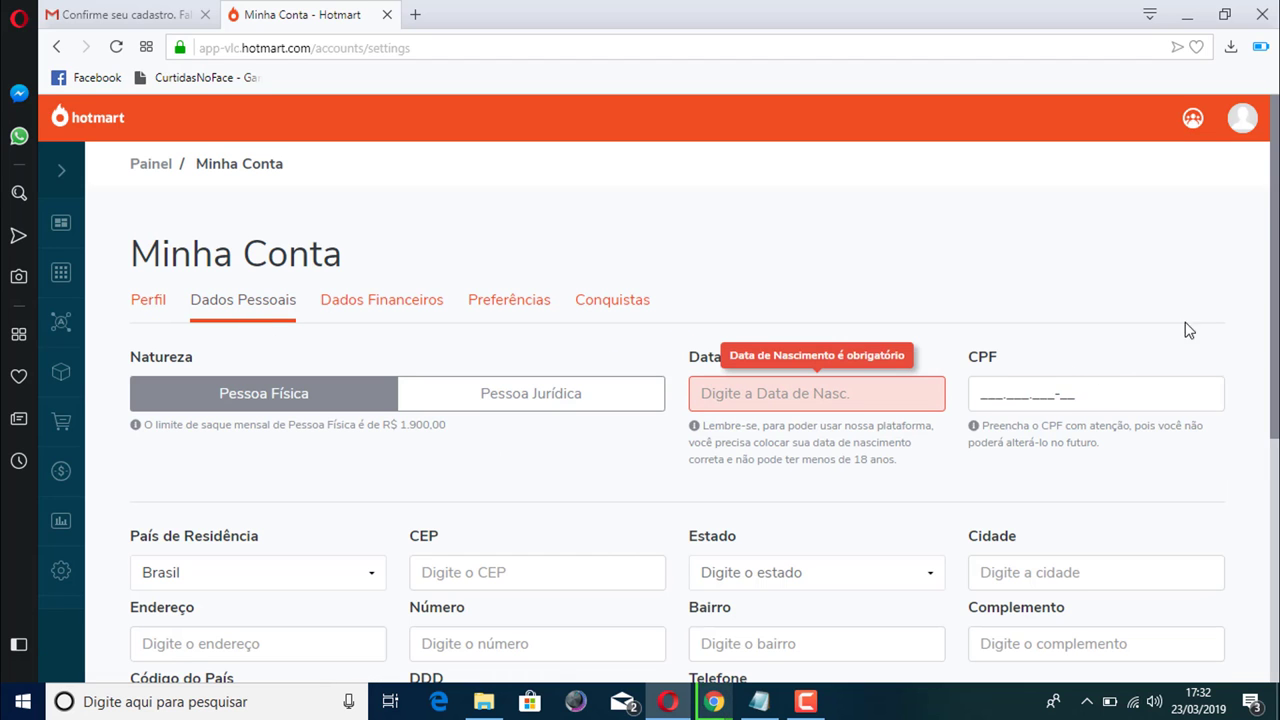
pyautogui.scroll(-2, 930, 317)
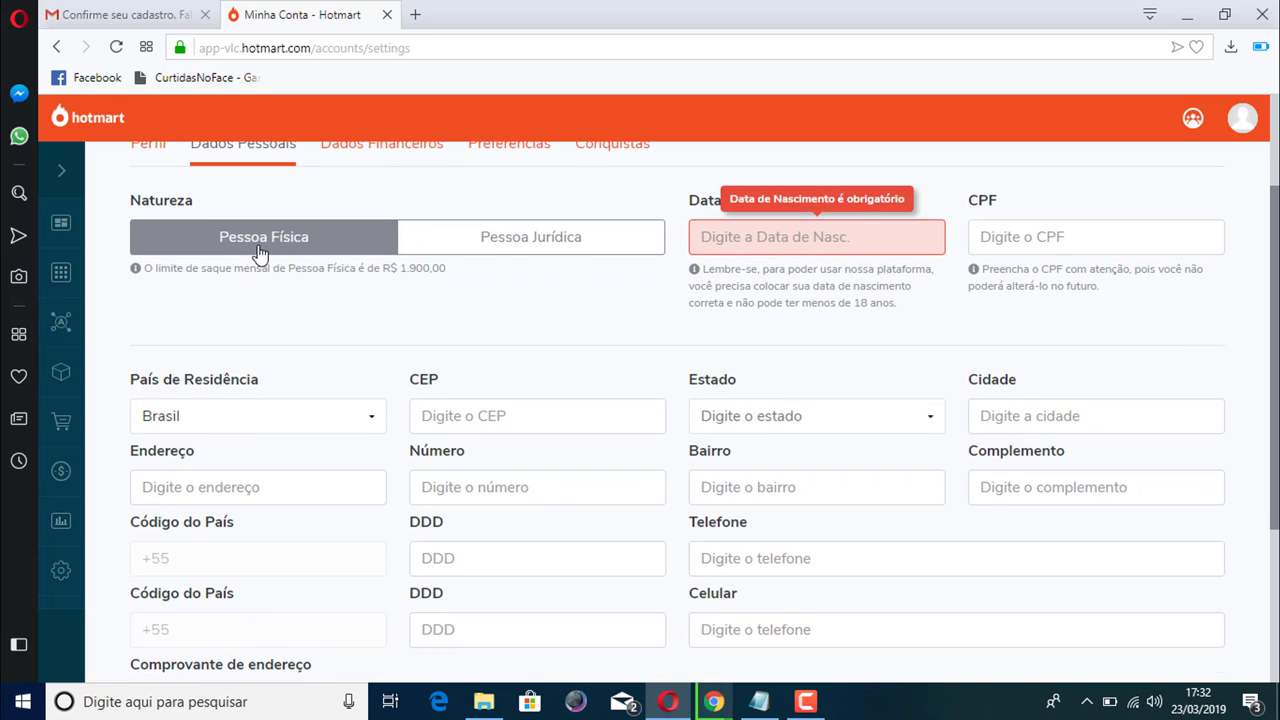
pyautogui.click(485, 251)
# Set Data de Nascimento to 2 September 1981 using the date picker
pyautogui.click(839, 244)
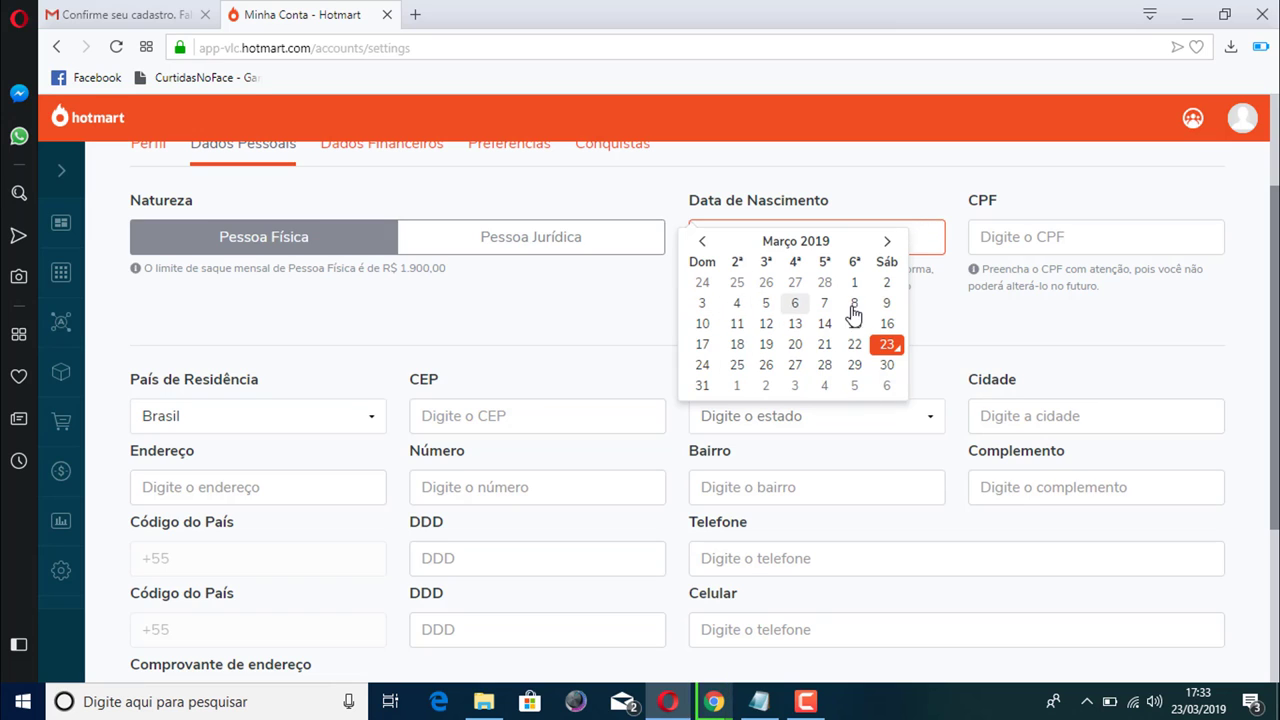
pyautogui.click(893, 285)
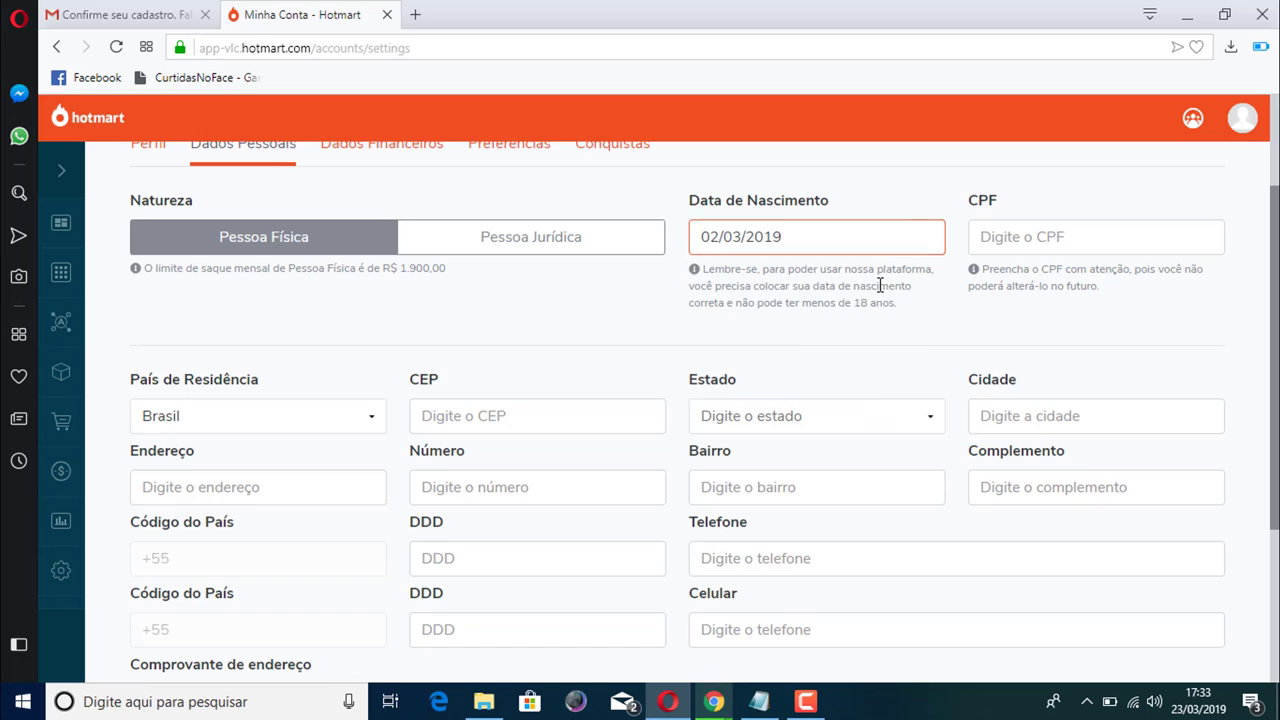
pyautogui.click(780, 240)
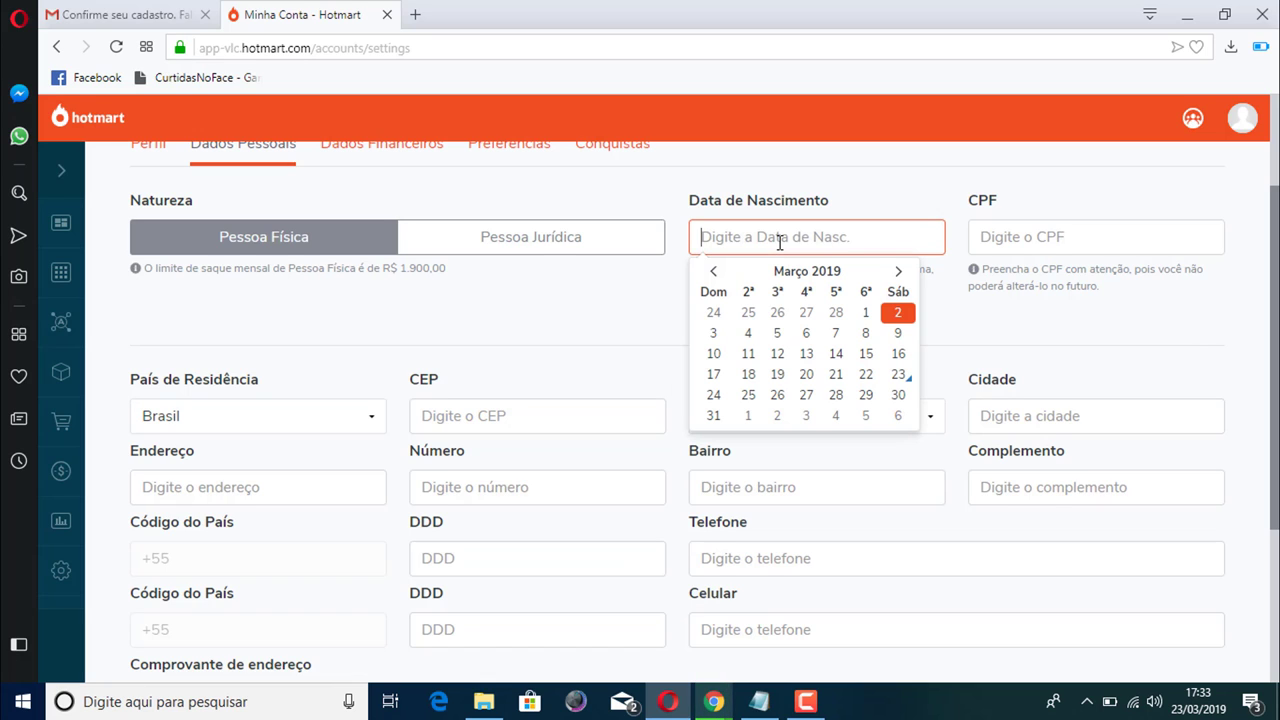
pyautogui.click(714, 272)
pyautogui.click(715, 273)
pyautogui.click(715, 273)
pyautogui.click(715, 273)
pyautogui.click(715, 273)
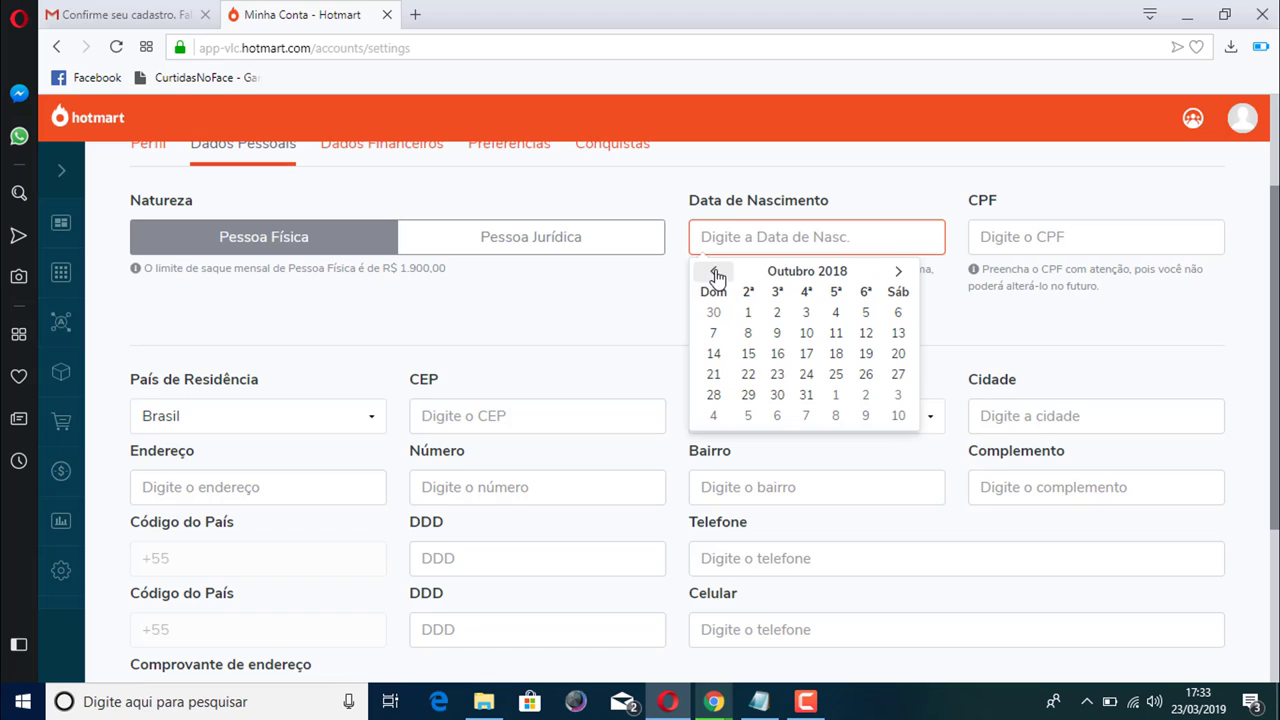
pyautogui.click(899, 274)
pyautogui.click(899, 274)
pyautogui.click(899, 274)
pyautogui.click(899, 274)
pyautogui.click(899, 274)
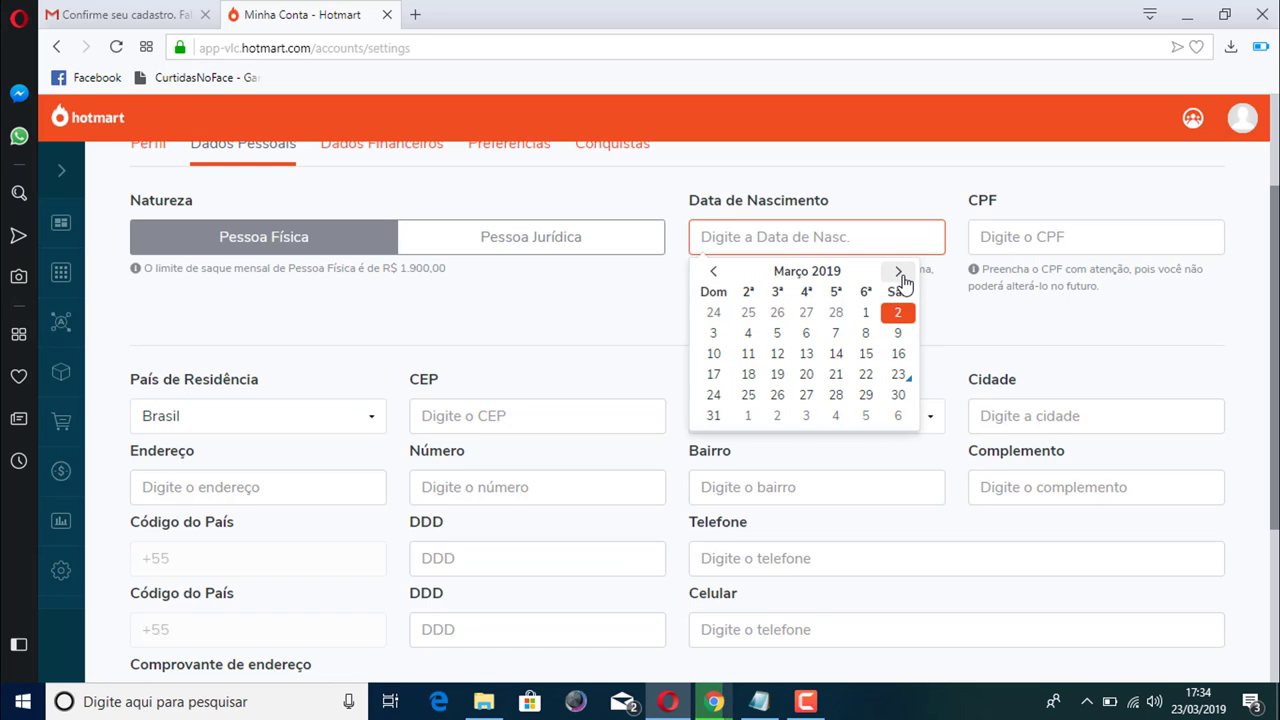
pyautogui.click(899, 274)
pyautogui.click(899, 274)
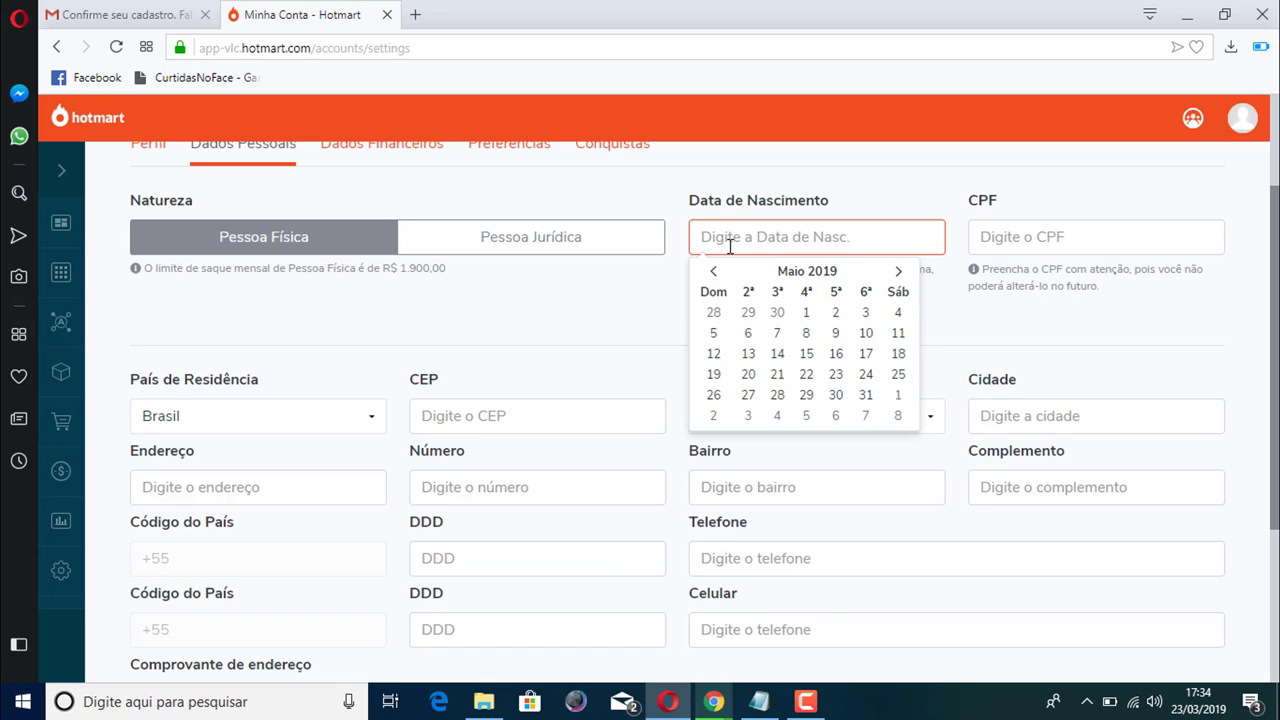
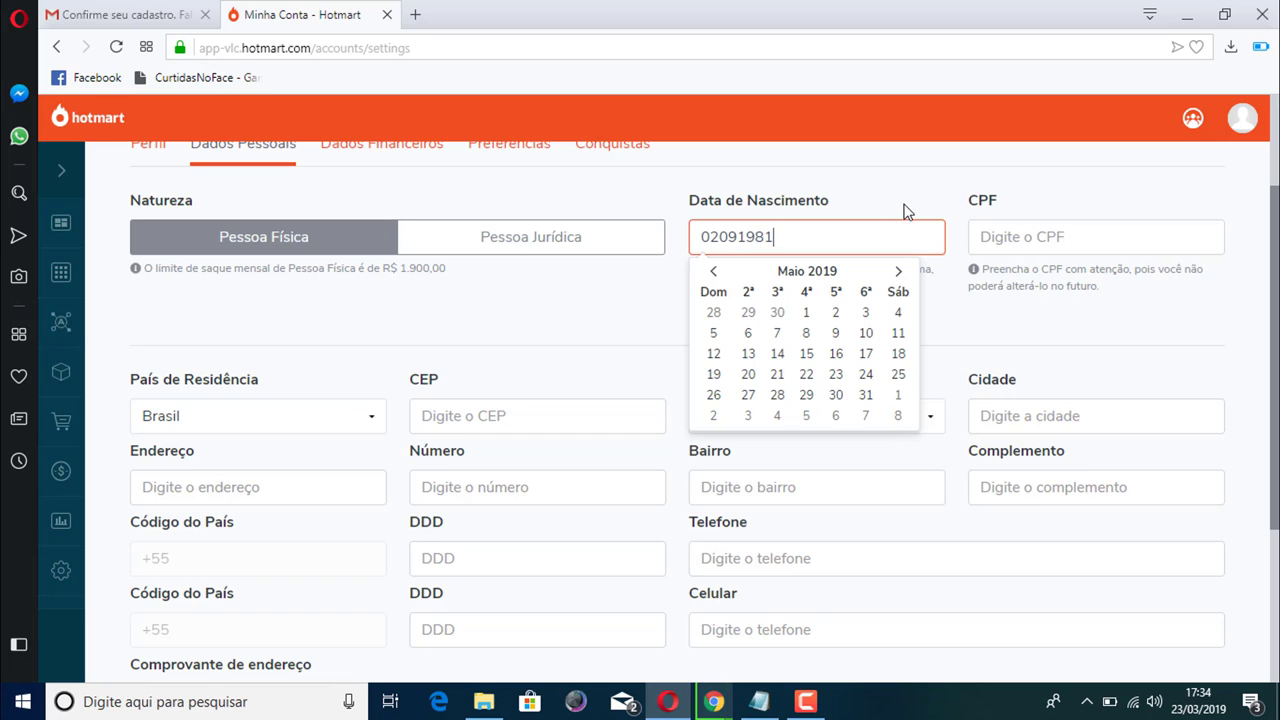
pyautogui.press('Return')
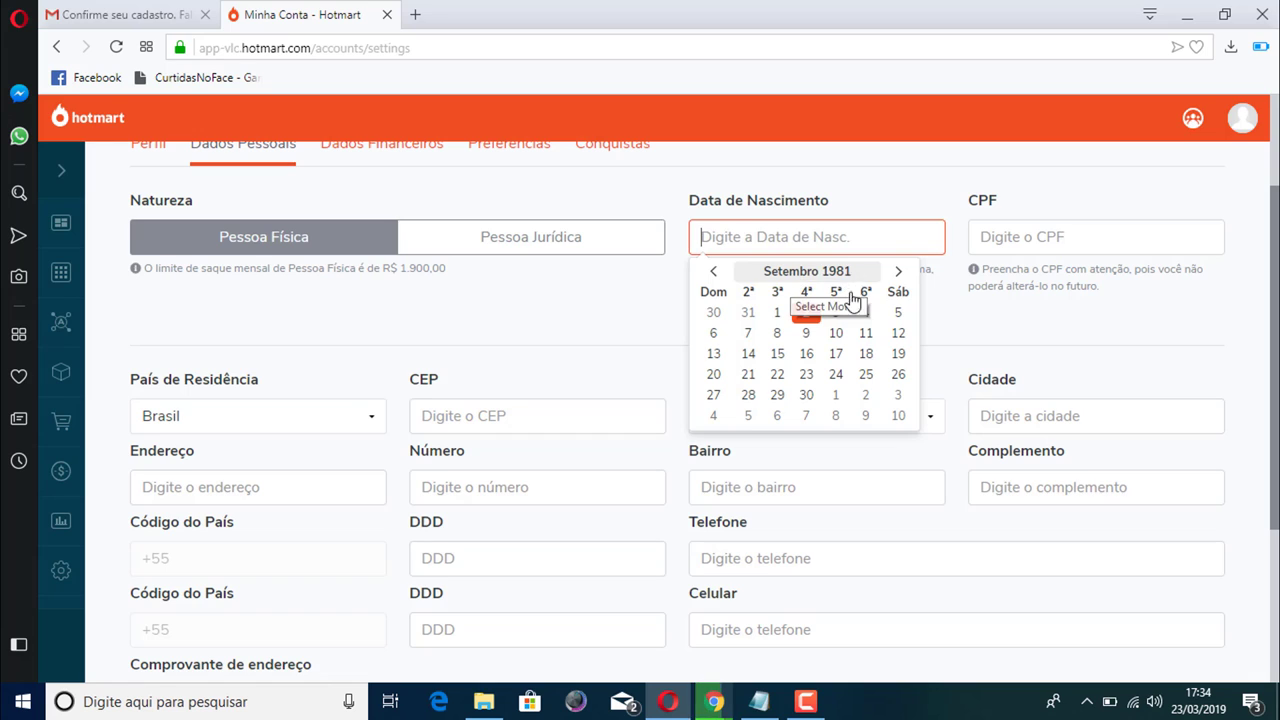
pyautogui.click(808, 318)
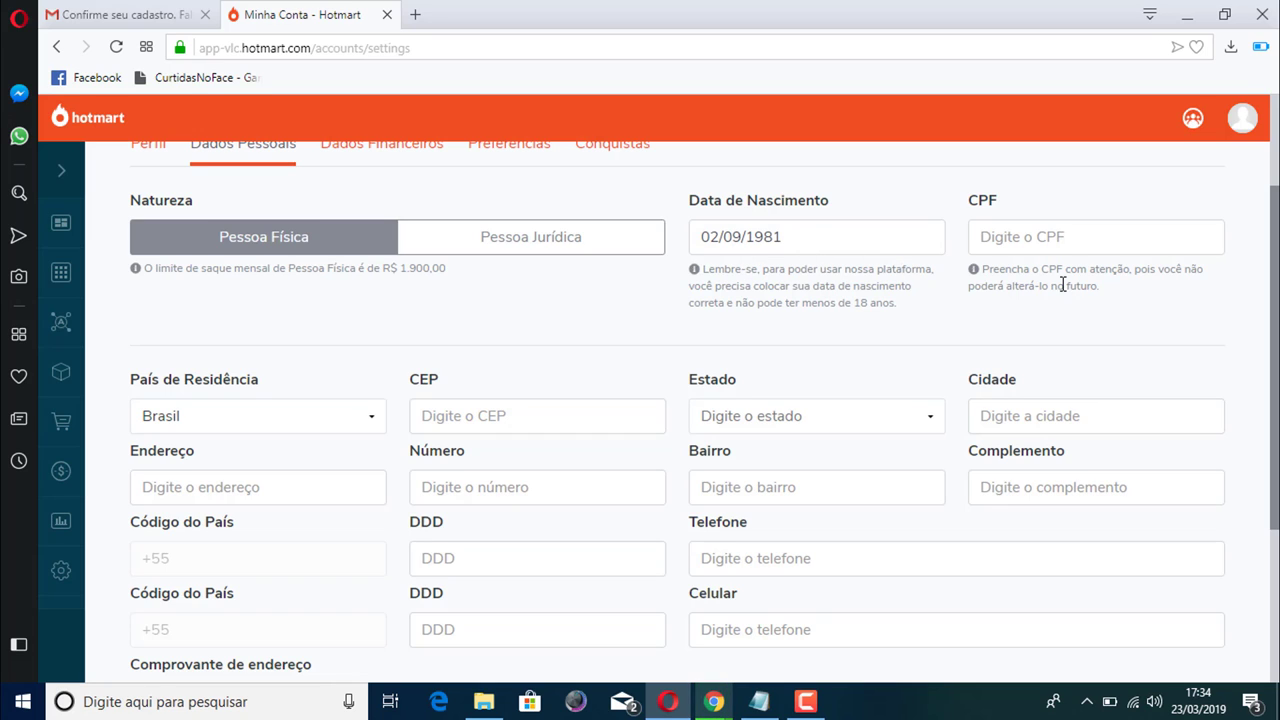
# Type the user's CPF number into the CPF field
pyautogui.click(1006, 250)
pyautogui.click(990, 233)
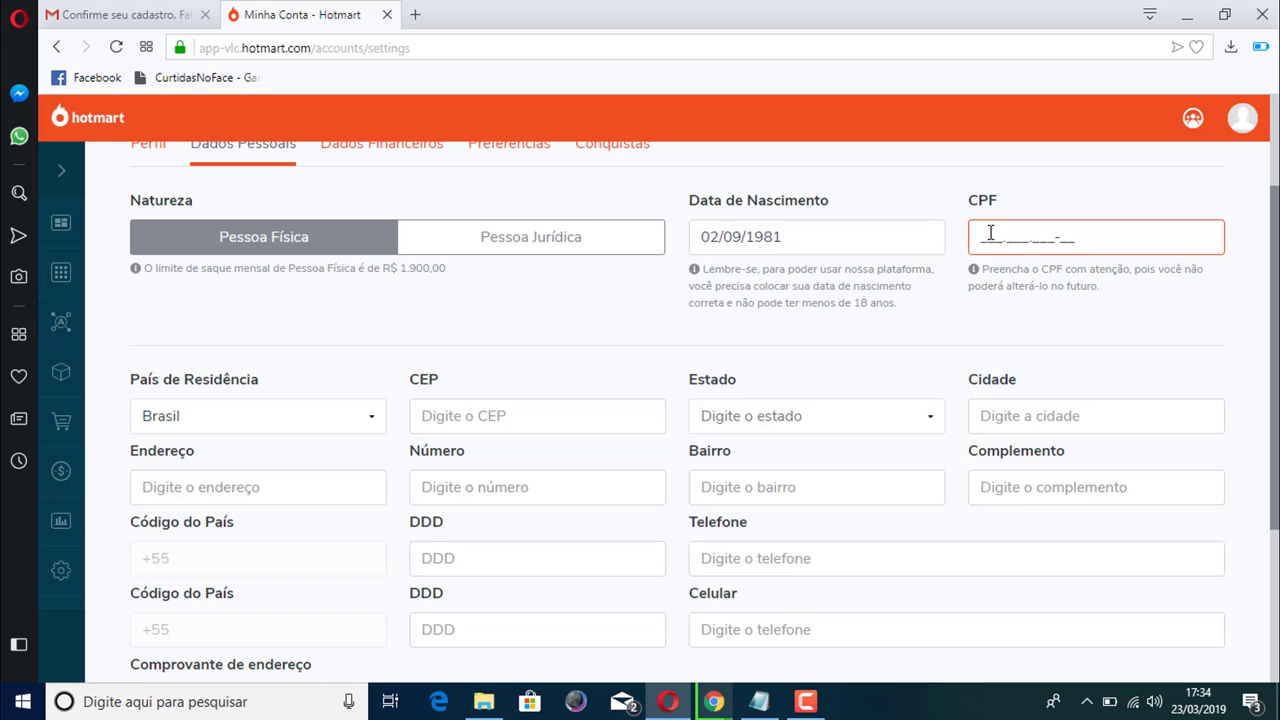
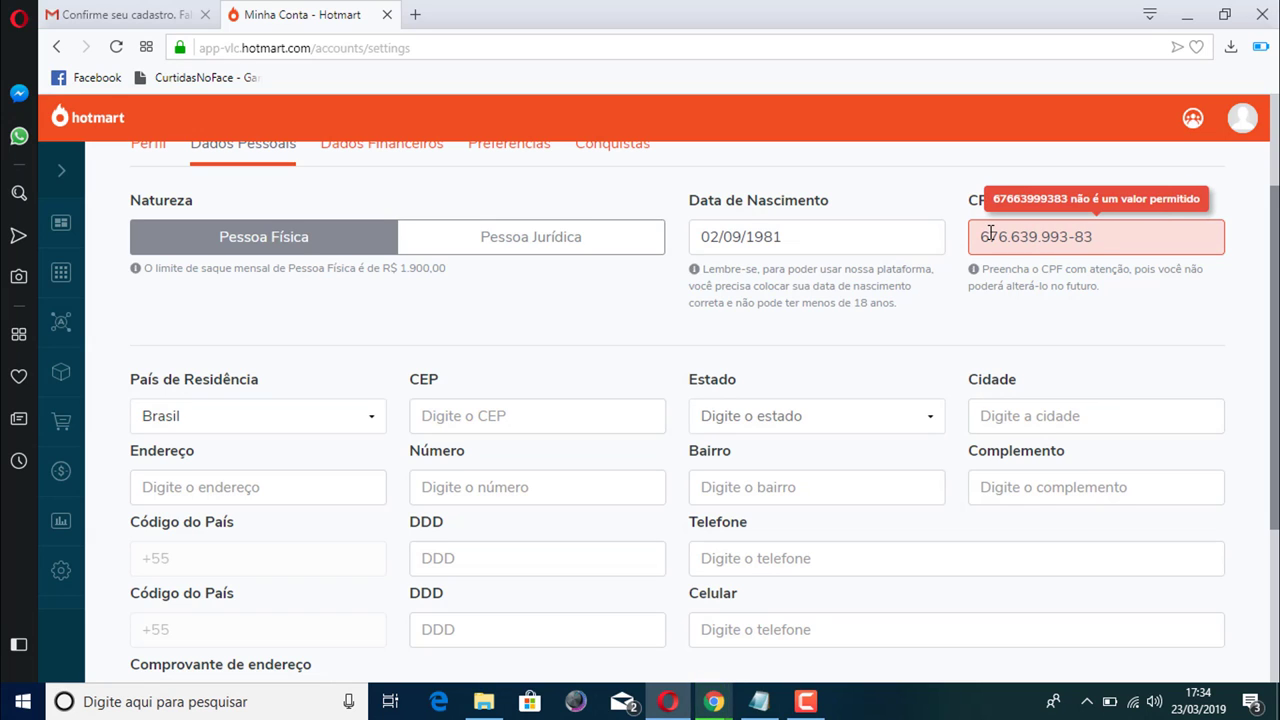
pyautogui.scroll(-1, 1249, 423)
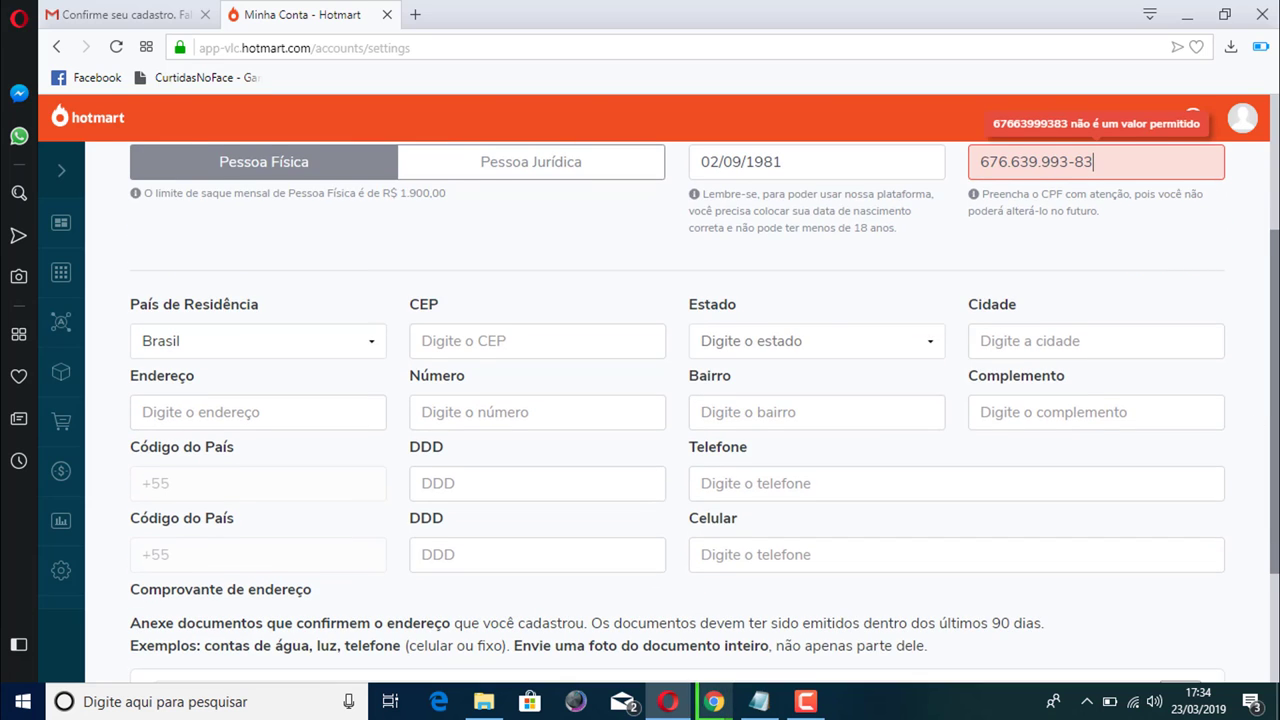
pyautogui.scroll(1, 700, 400)
pyautogui.scroll(-1, 700, 400)
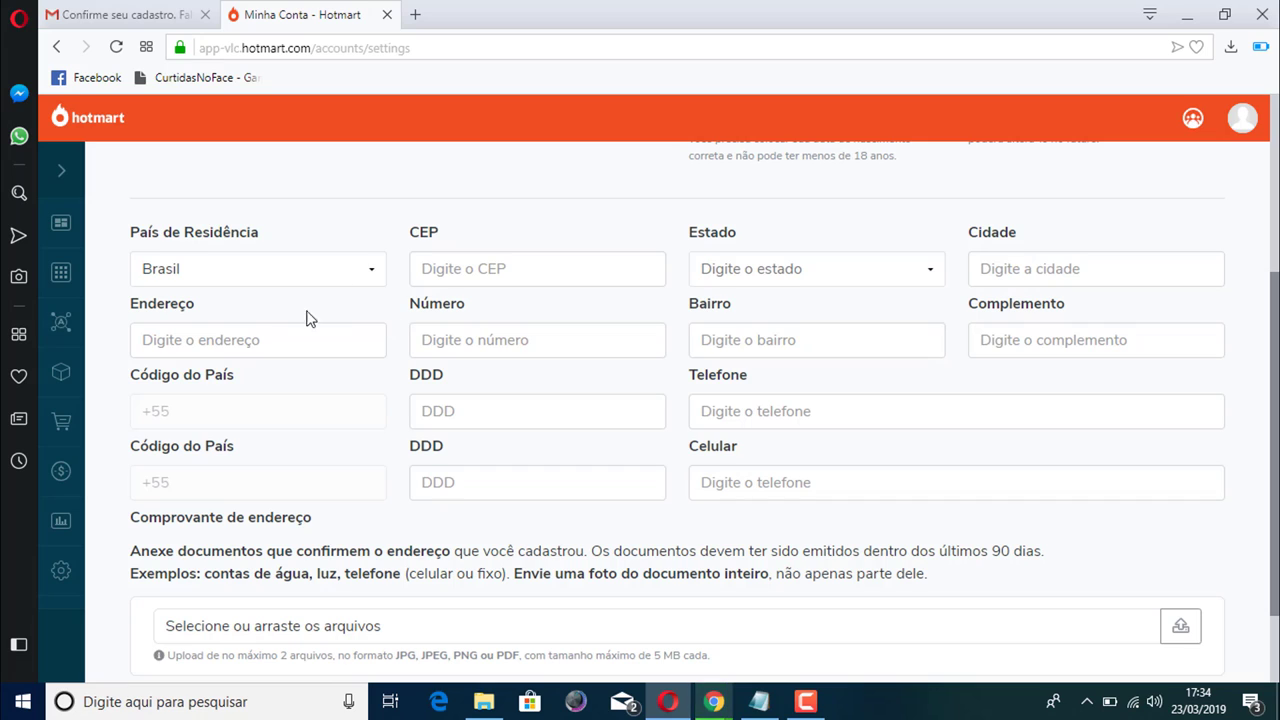
# Enter the street address in Endereço and the postal code in CEP
pyautogui.click(165, 338)
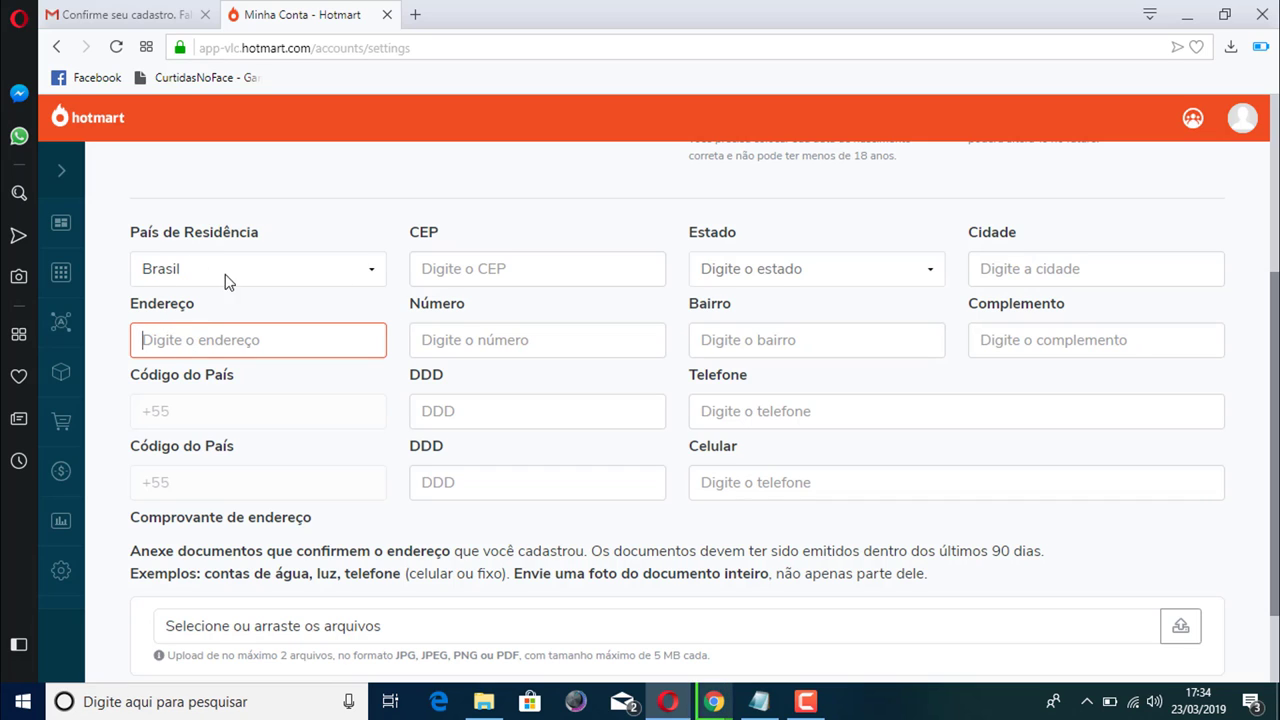
pyautogui.write('av d')
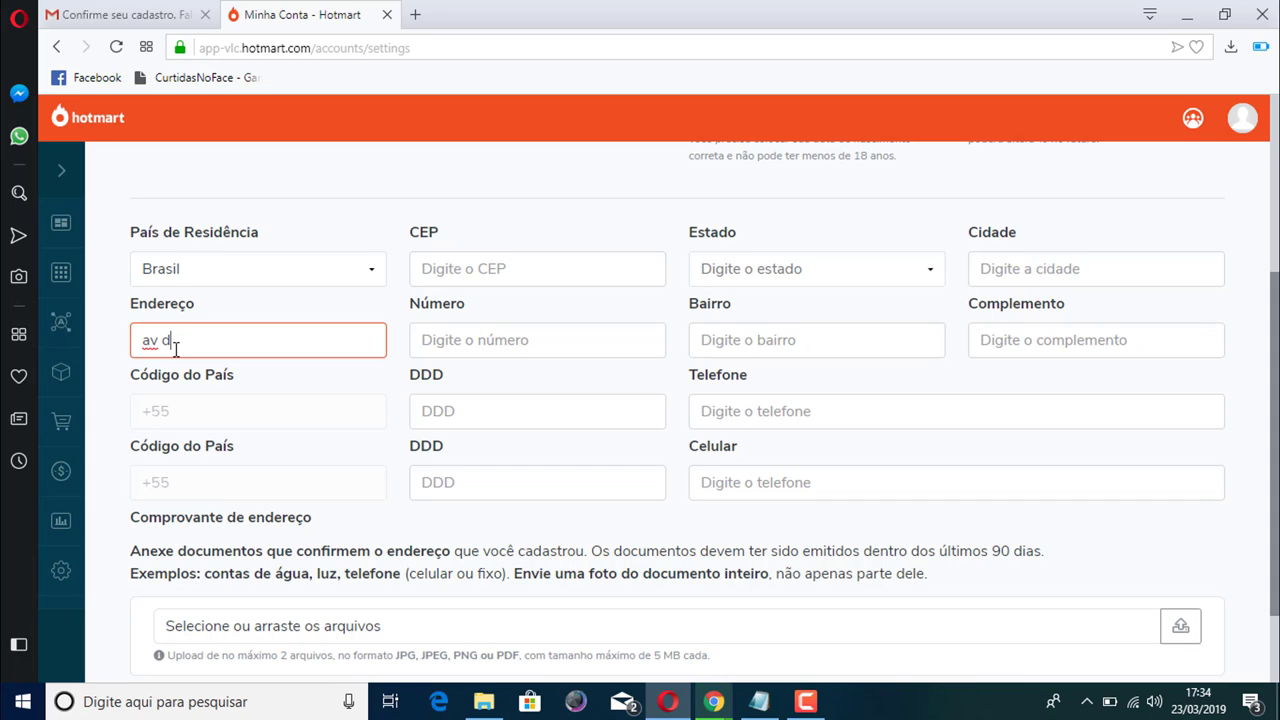
pyautogui.write('os arrecifes')
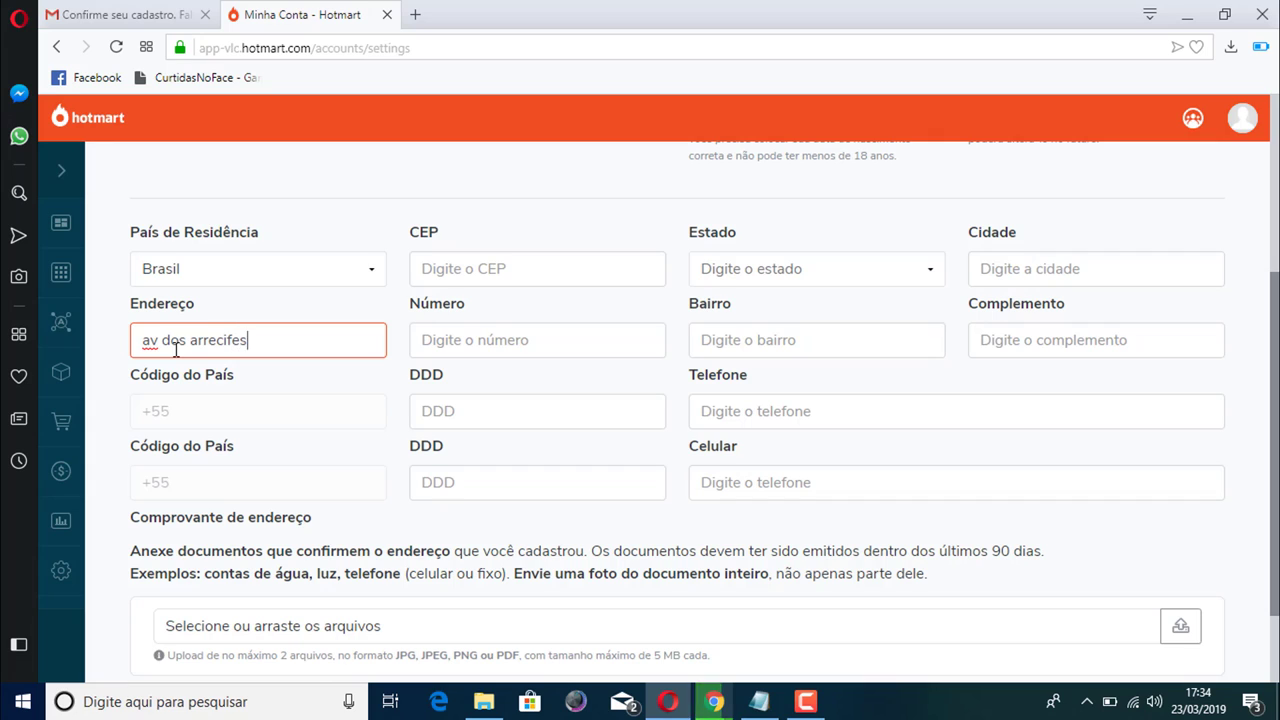
pyautogui.click(490, 281)
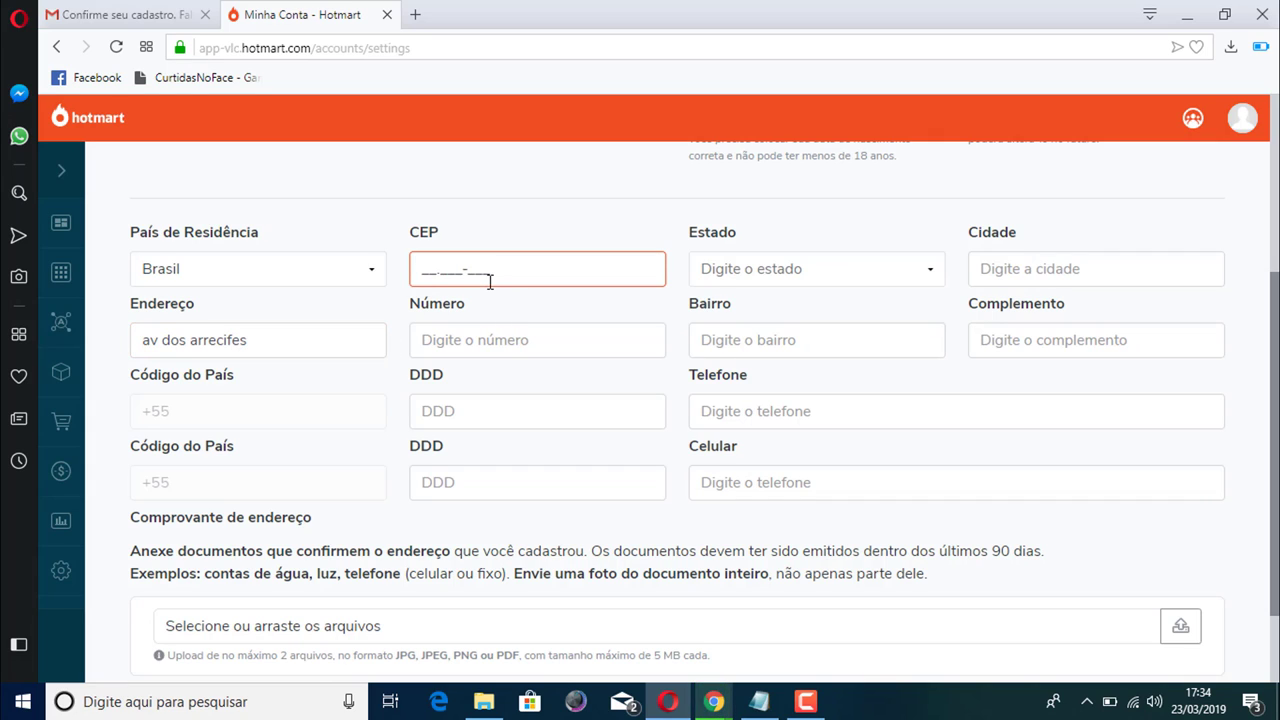
pyautogui.write('28.777-778')
# Visit Número, Bairro, the Estado list, Cidade, Complemento and Celular DDD without filling them
pyautogui.click(450, 344)
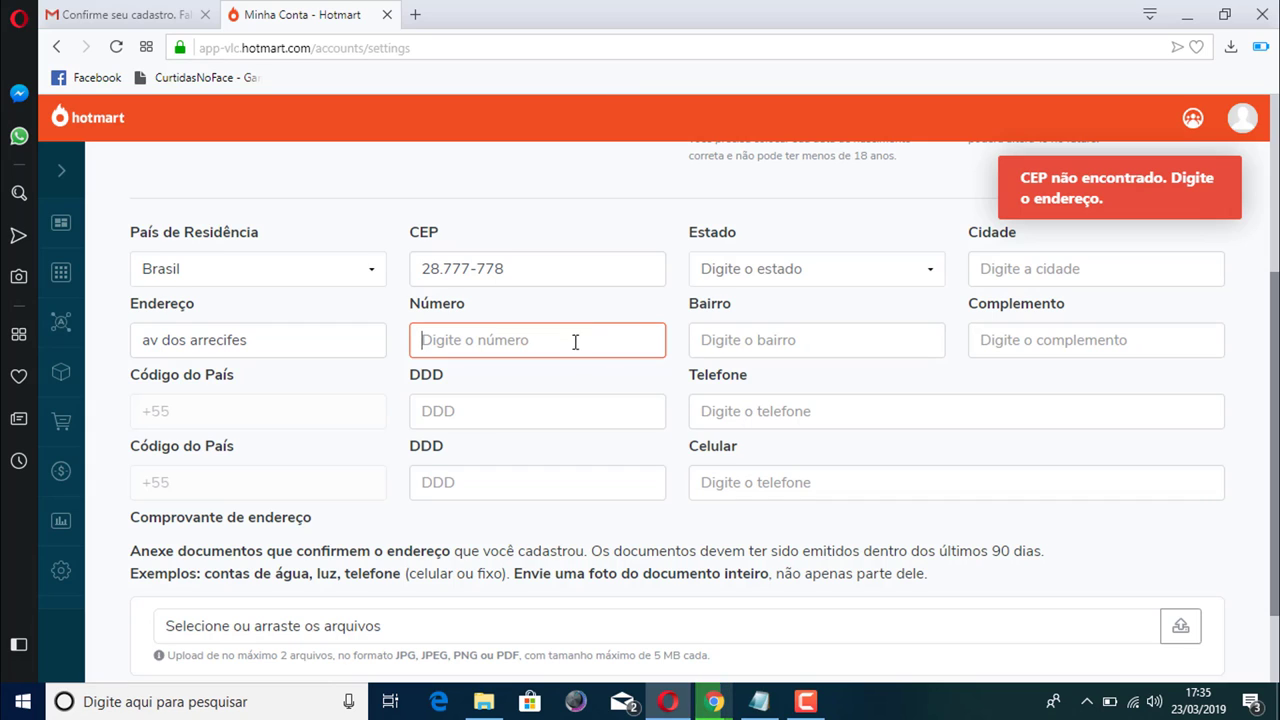
pyautogui.click(702, 341)
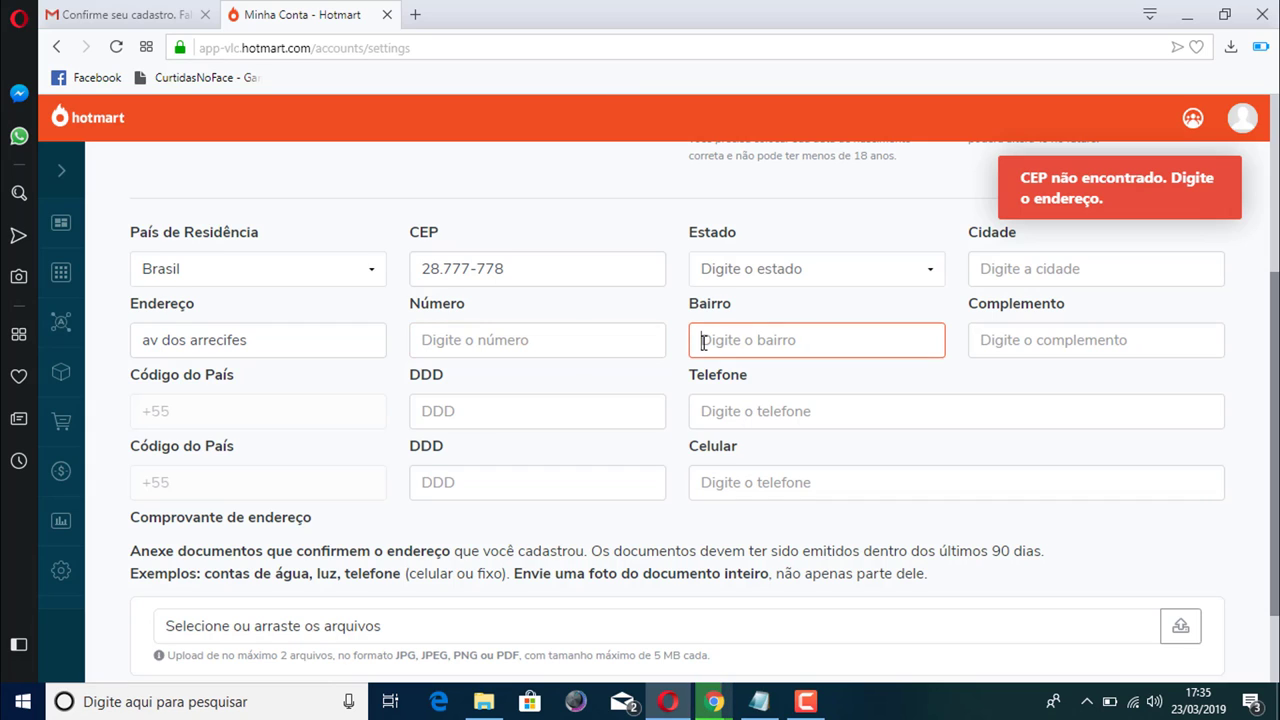
pyautogui.click(918, 270)
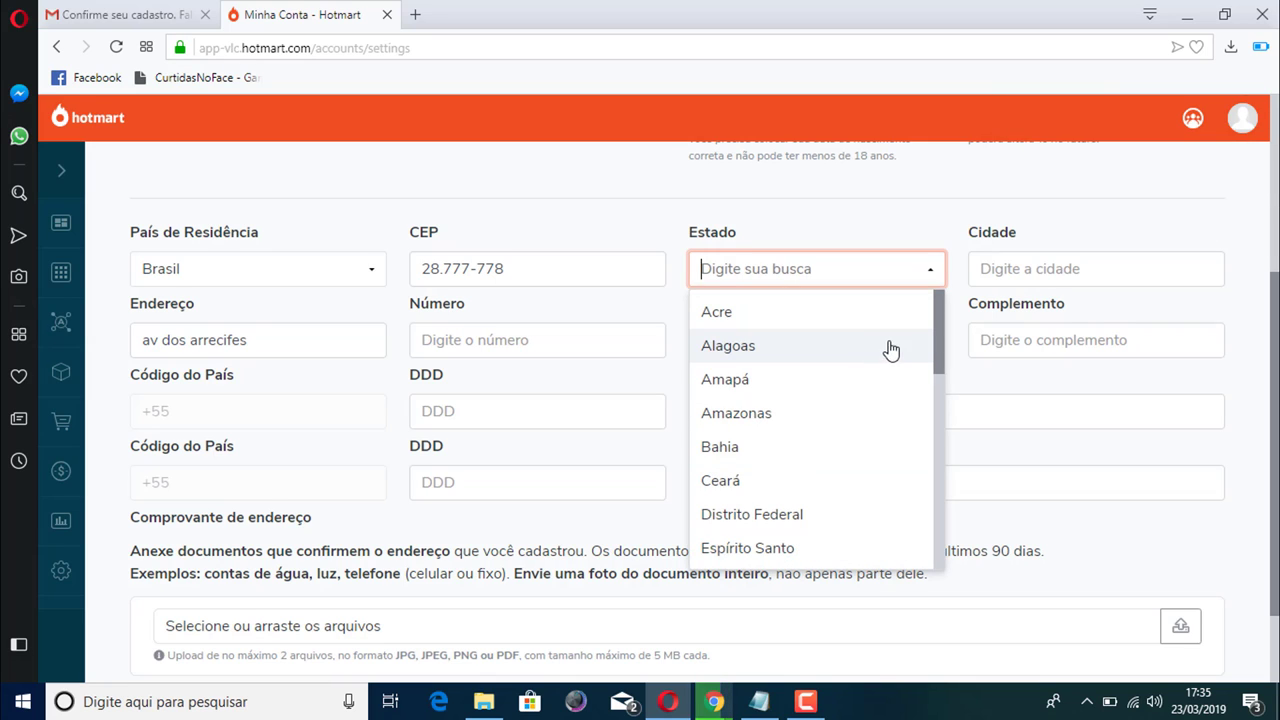
pyautogui.click(948, 306)
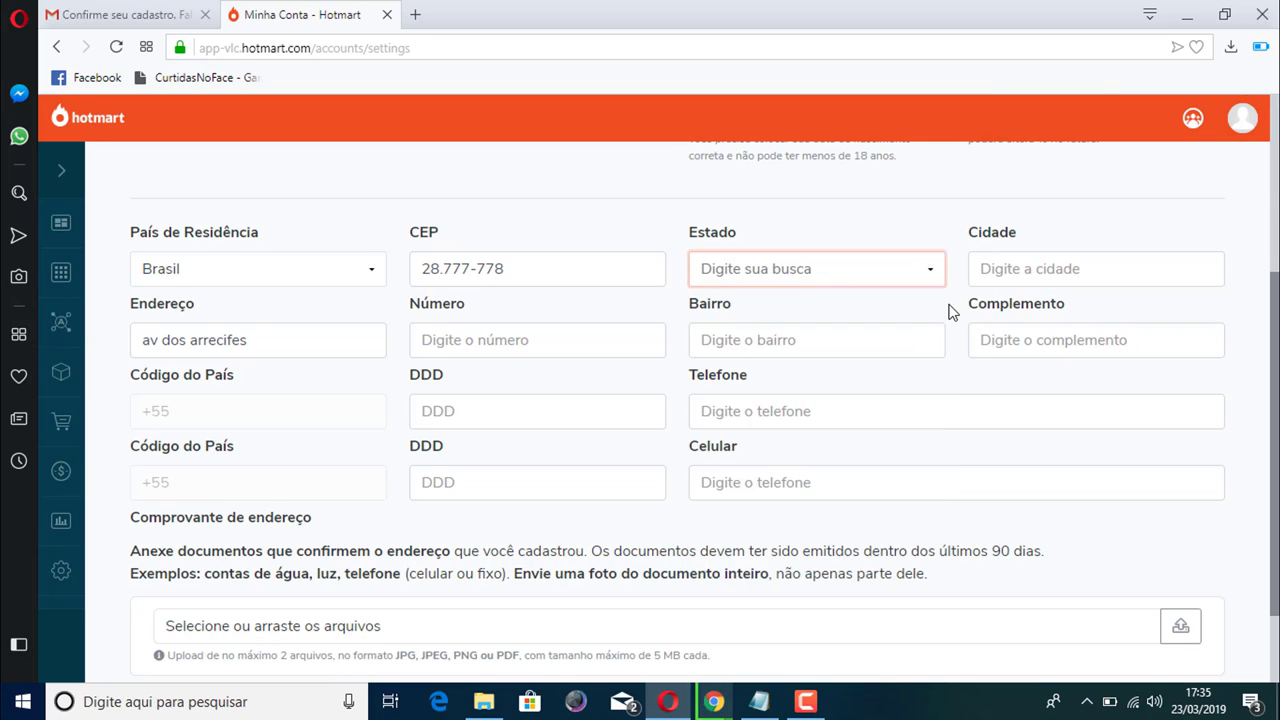
pyautogui.click(1103, 274)
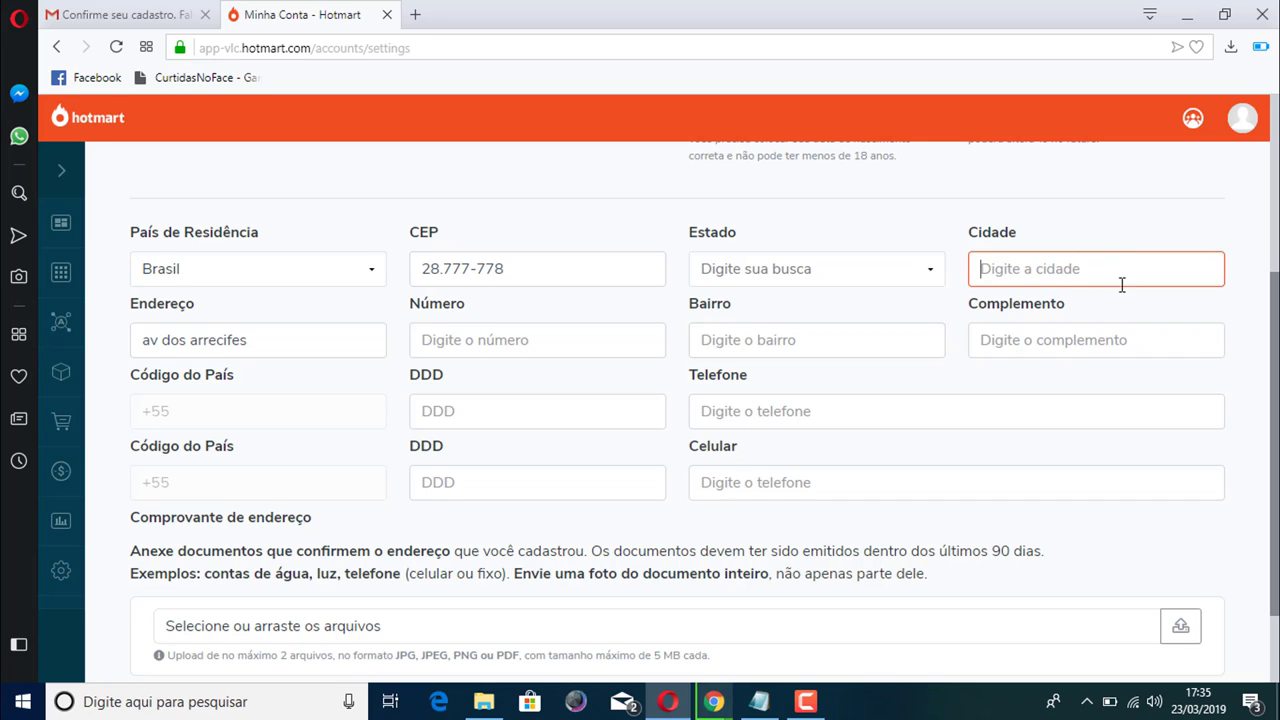
pyautogui.click(1012, 338)
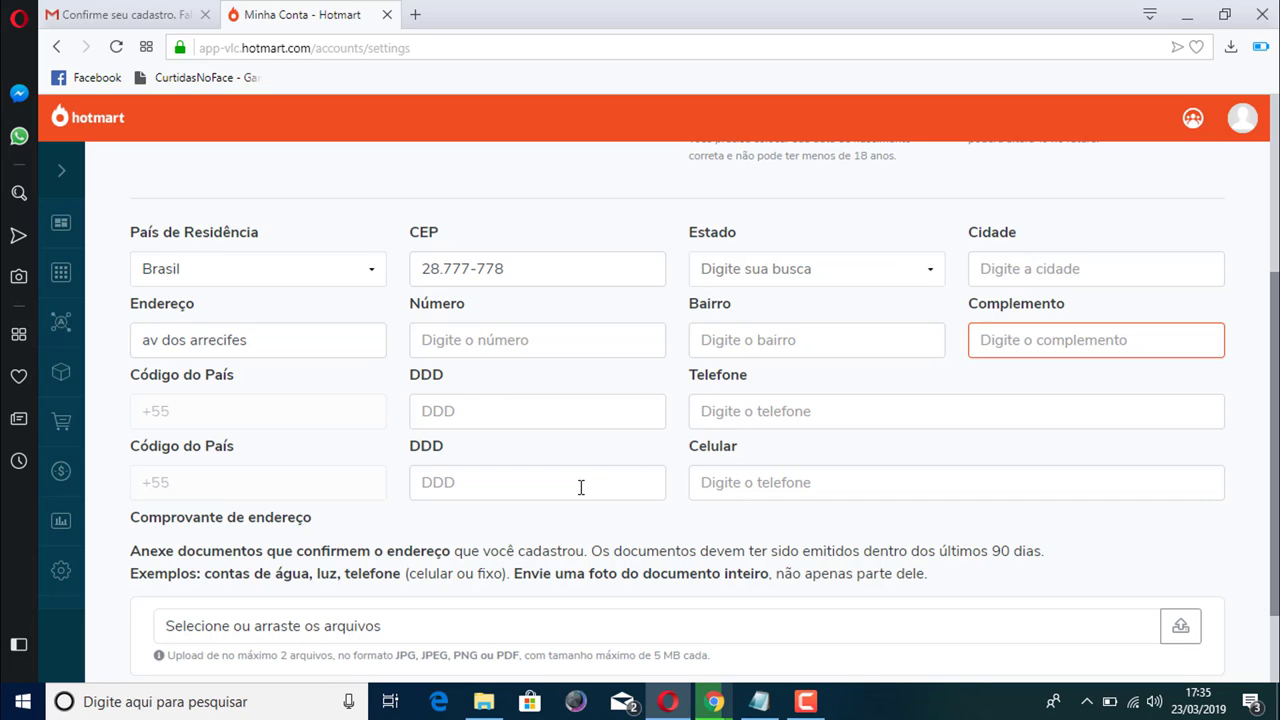
pyautogui.click(482, 477)
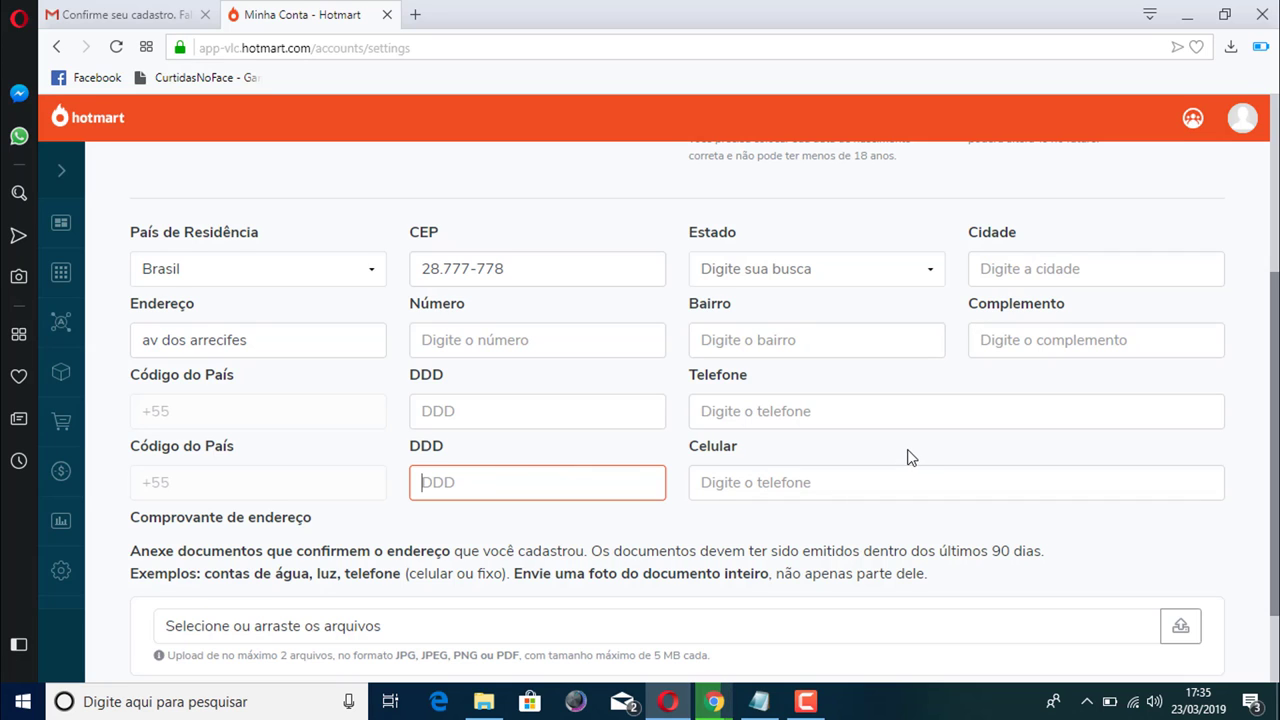
pyautogui.scroll(-2, 1182, 399)
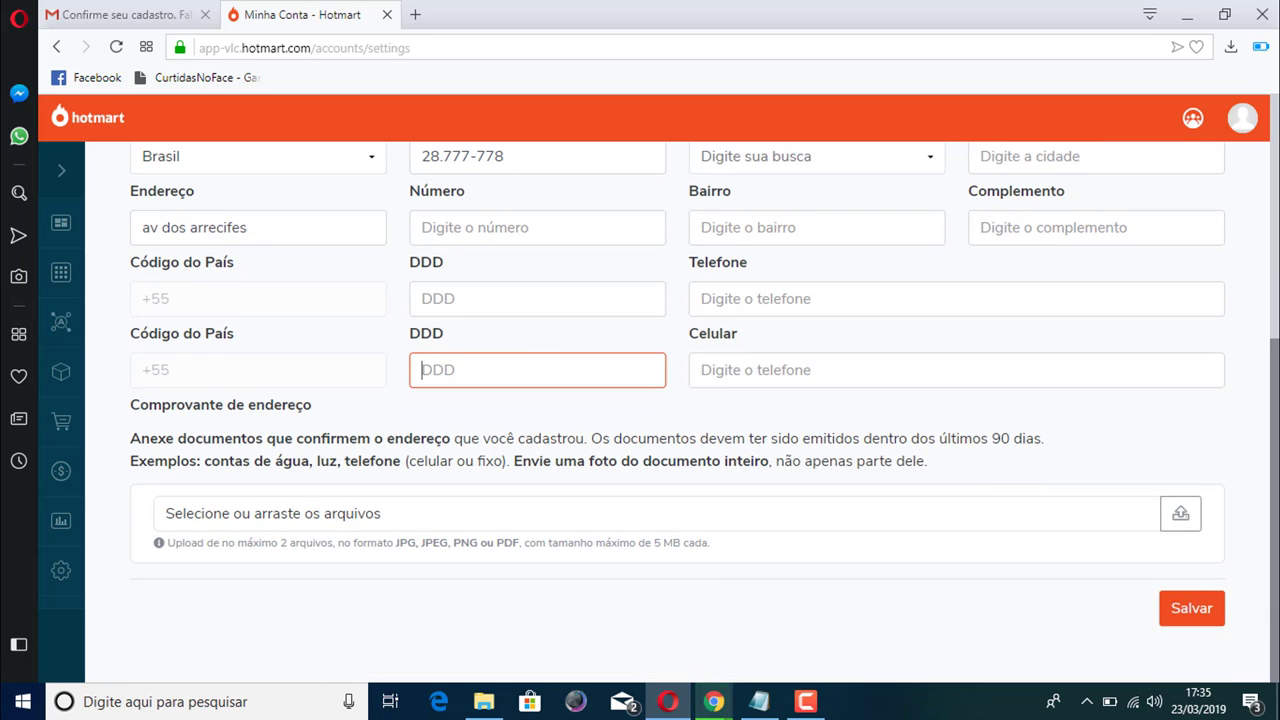
pyautogui.scroll(3, 678, 405)
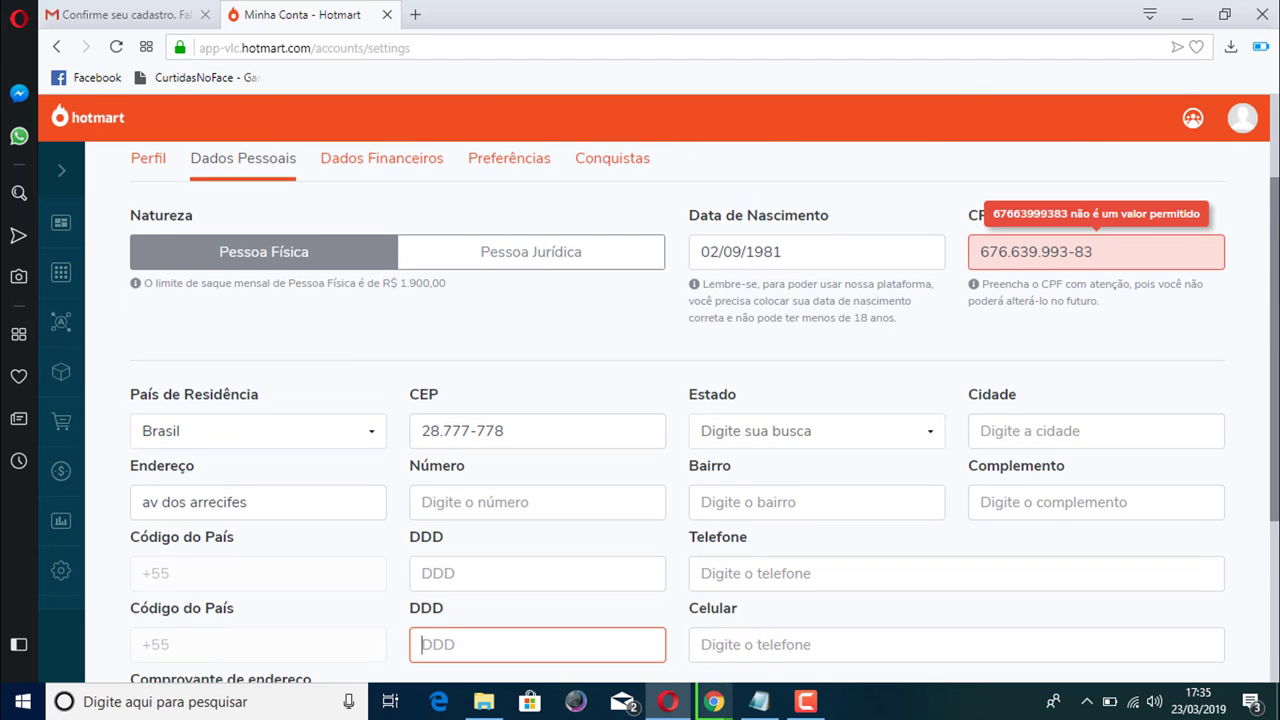
pyautogui.scroll(-3, 678, 405)
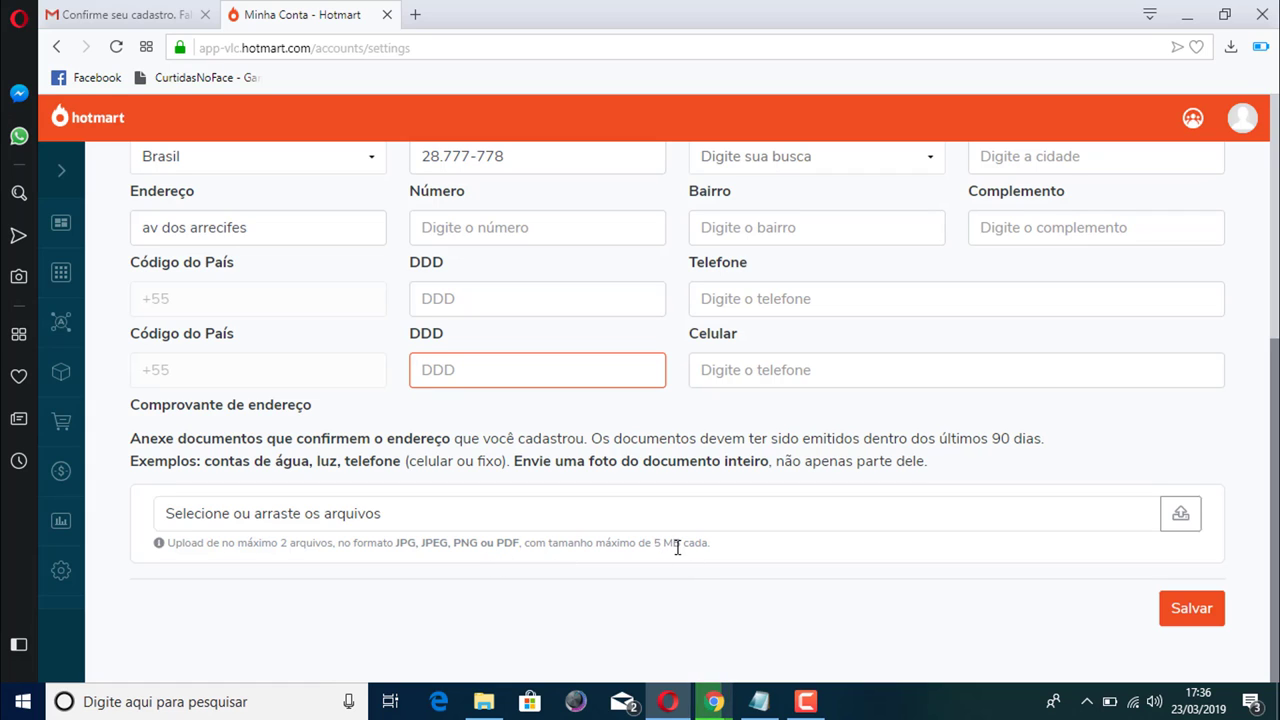
pyautogui.click(1180, 515)
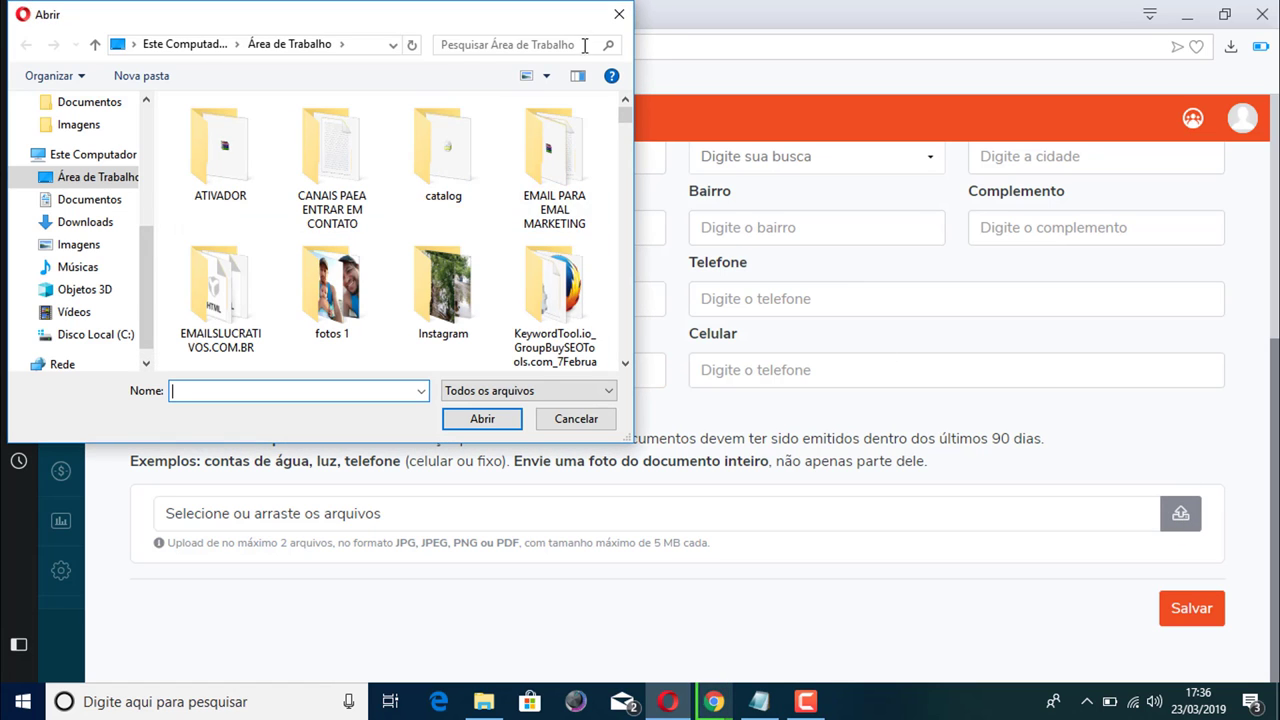
pyautogui.click(619, 15)
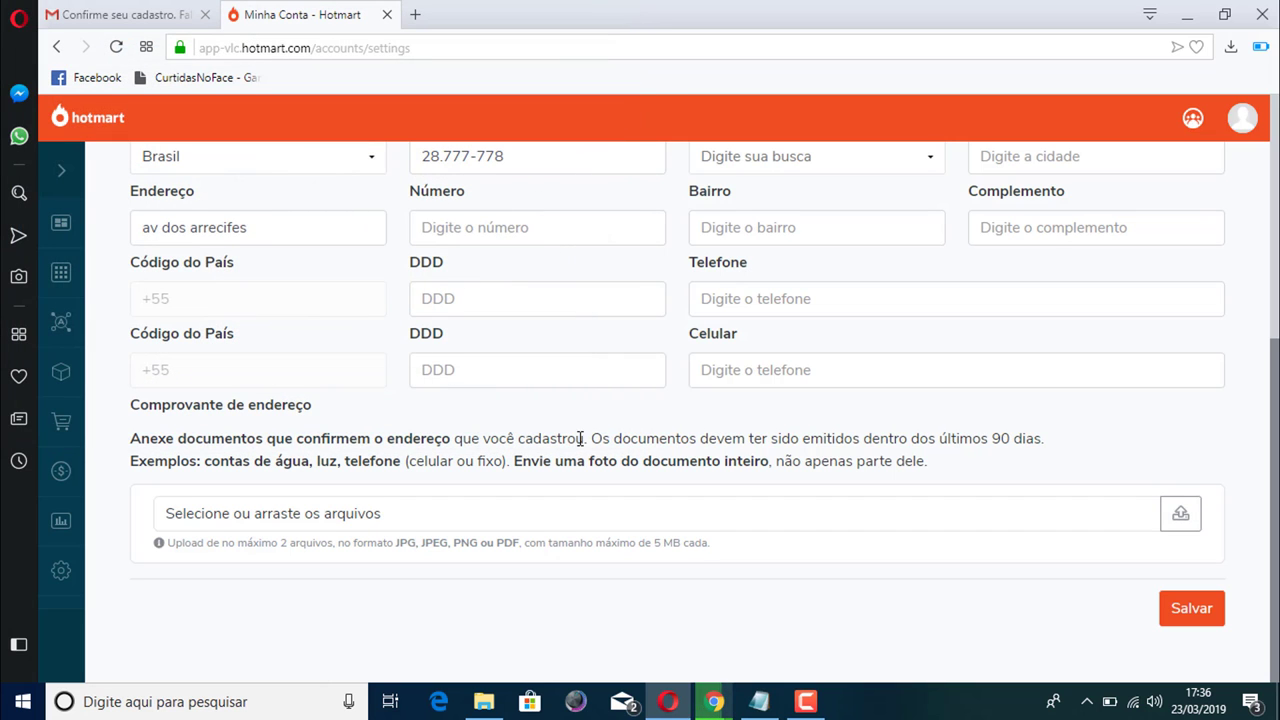
pyautogui.scroll(4, 680, 410)
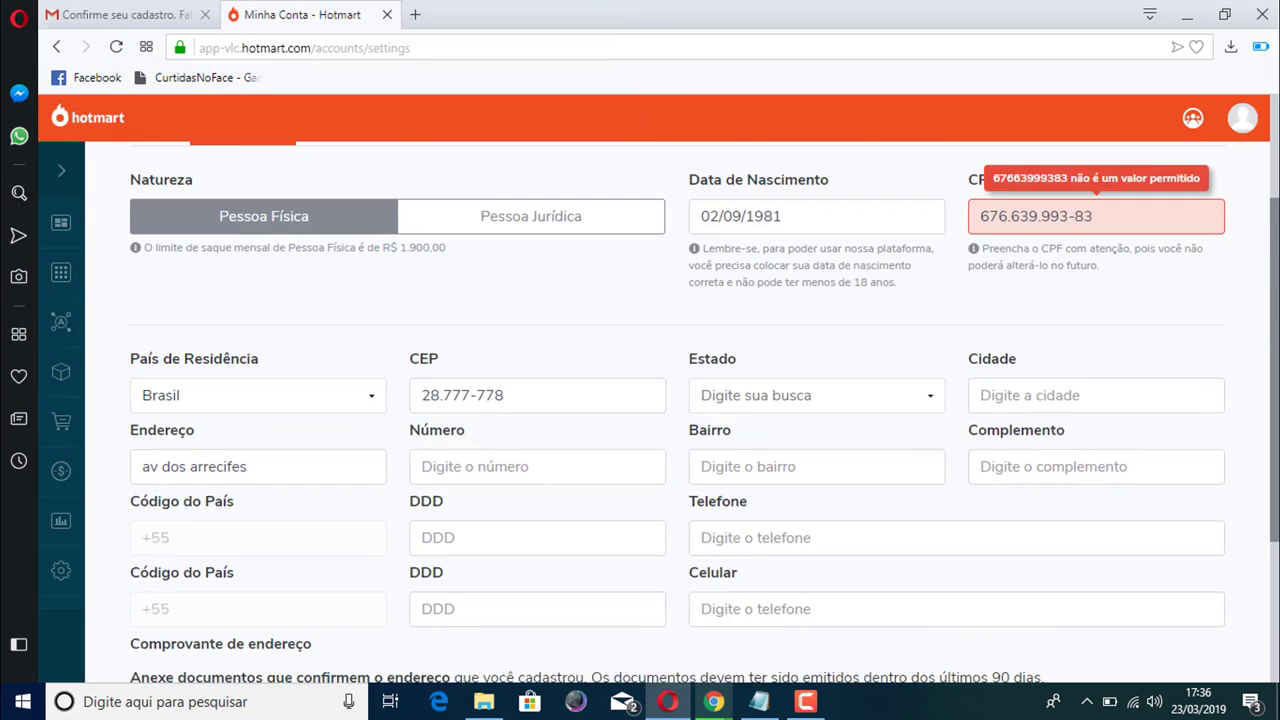
pyautogui.scroll(-4, 680, 410)
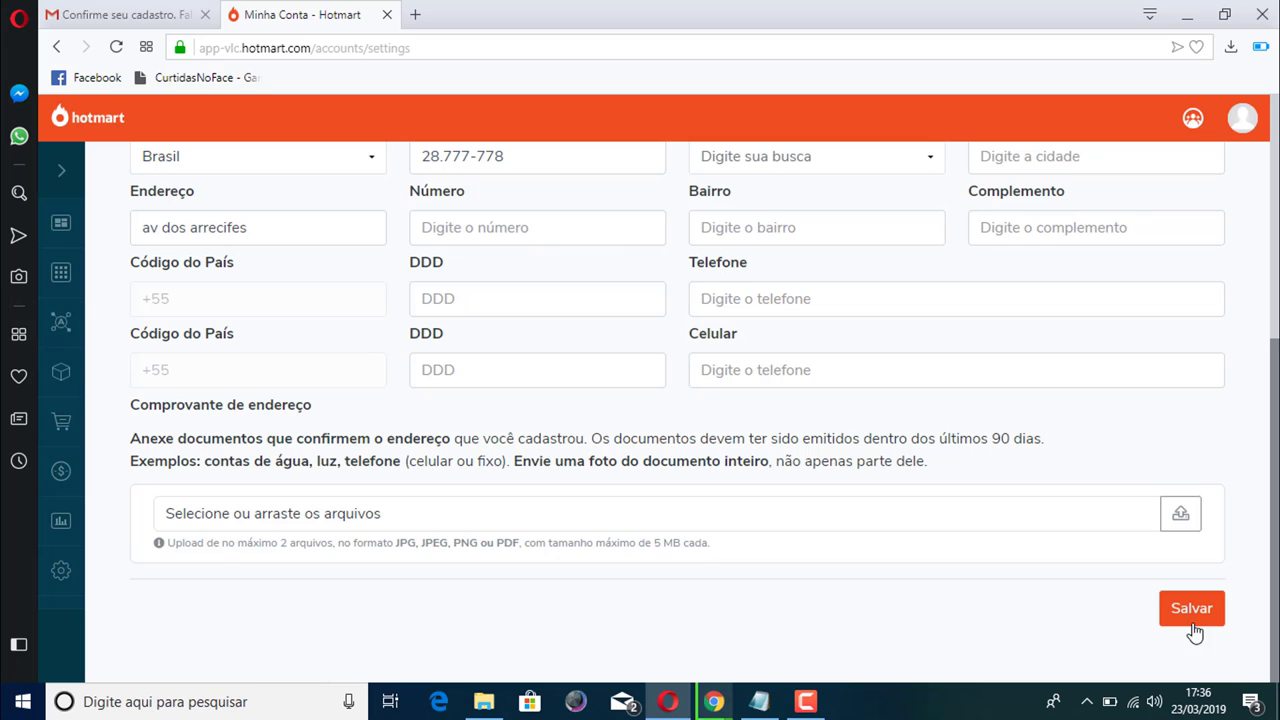
# Try saving the personal data and scroll down to the flagged required fields
pyautogui.click(1196, 614)
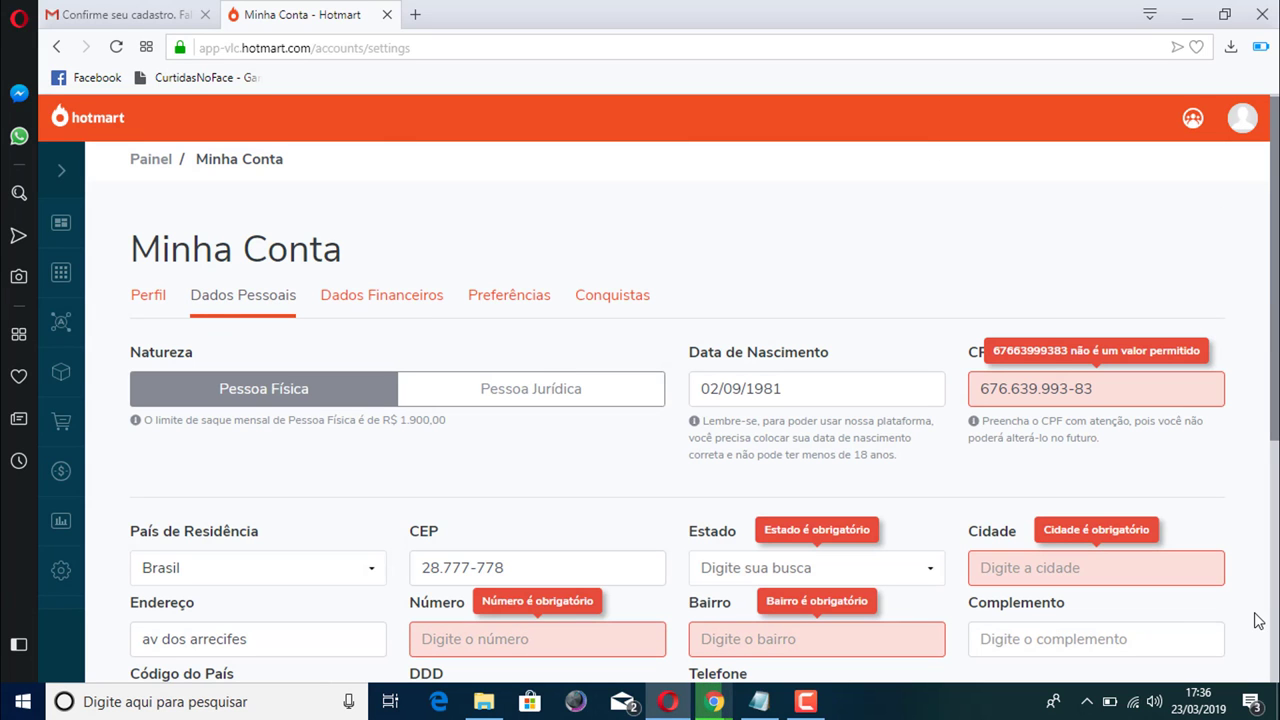
pyautogui.scroll(-3, 1258, 621)
pyautogui.scroll(-3, 909, 357)
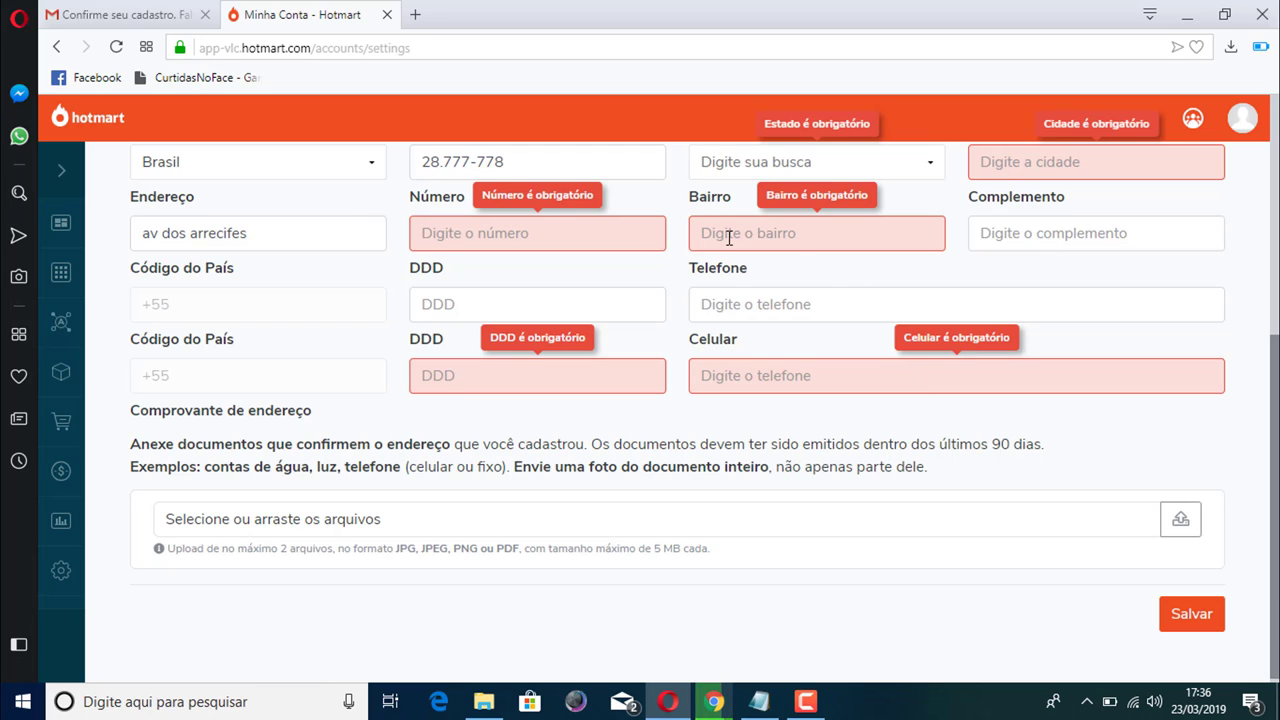
# Fill Bairro with centro, then check the Número field and the rejected CPF value
pyautogui.click(729, 236)
pyautogui.write('centro')
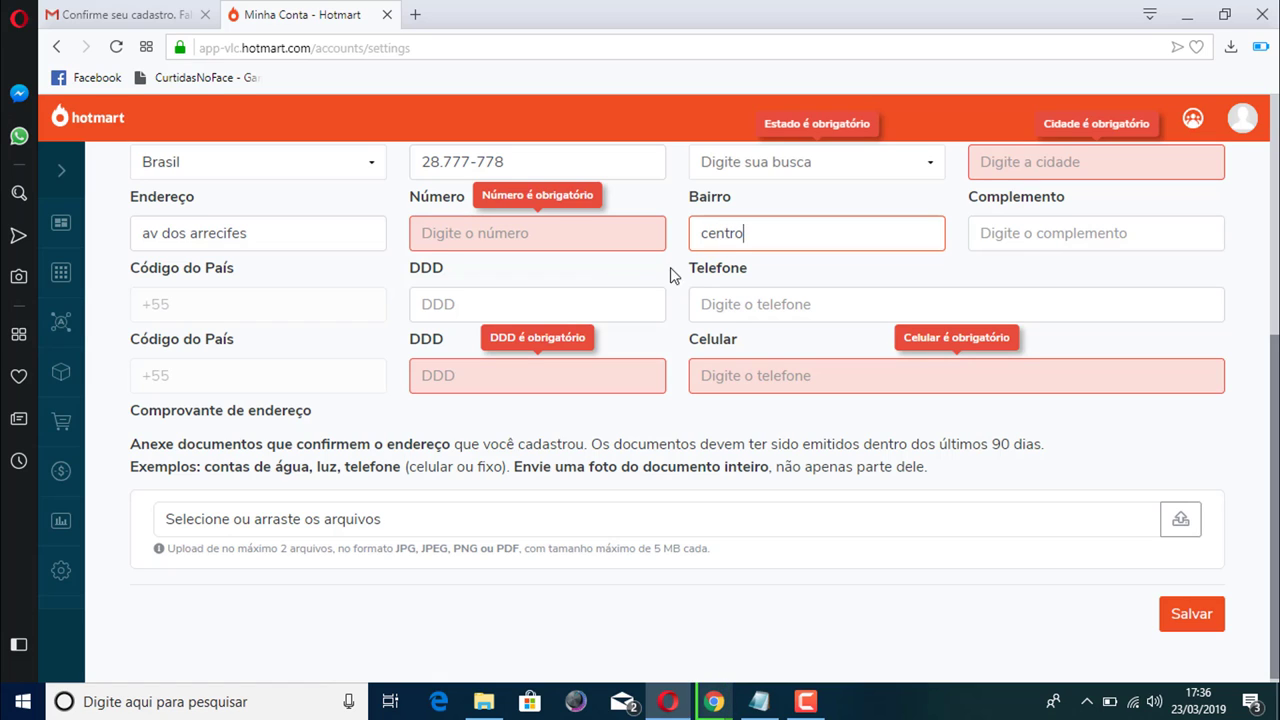
pyautogui.click(526, 238)
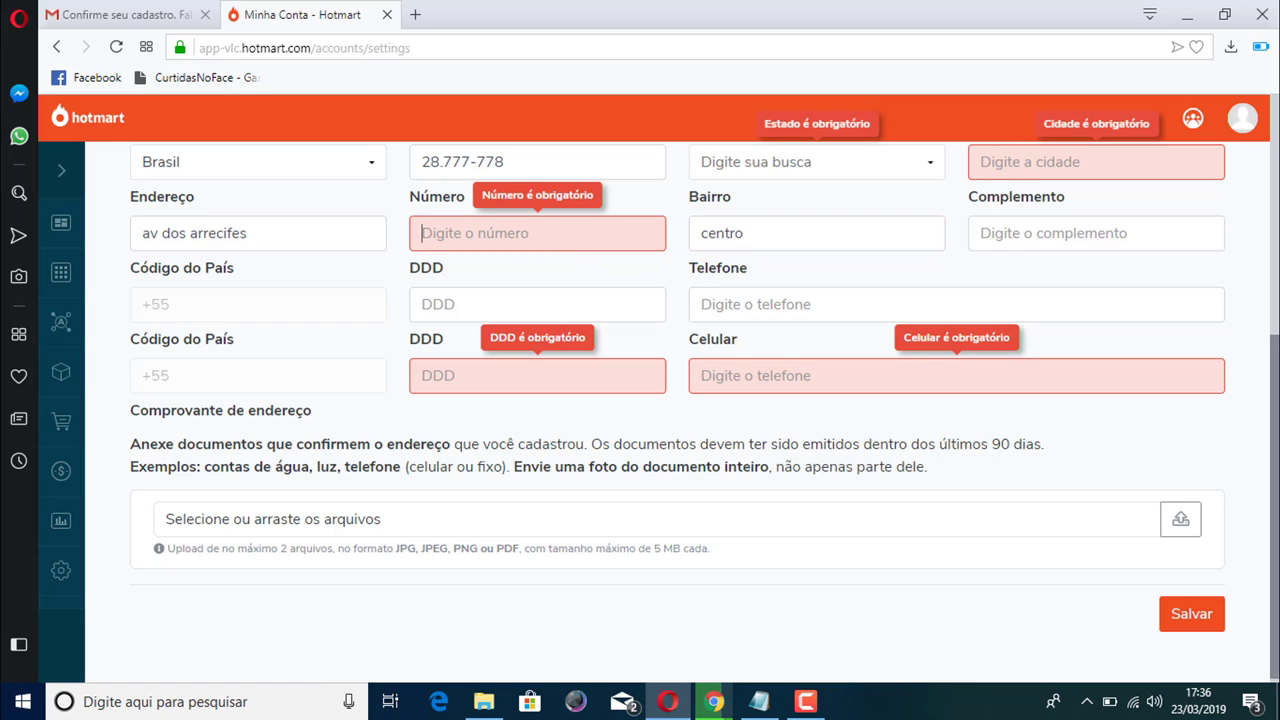
pyautogui.scroll(3, 569, 286)
pyautogui.scroll(3, 1274, 310)
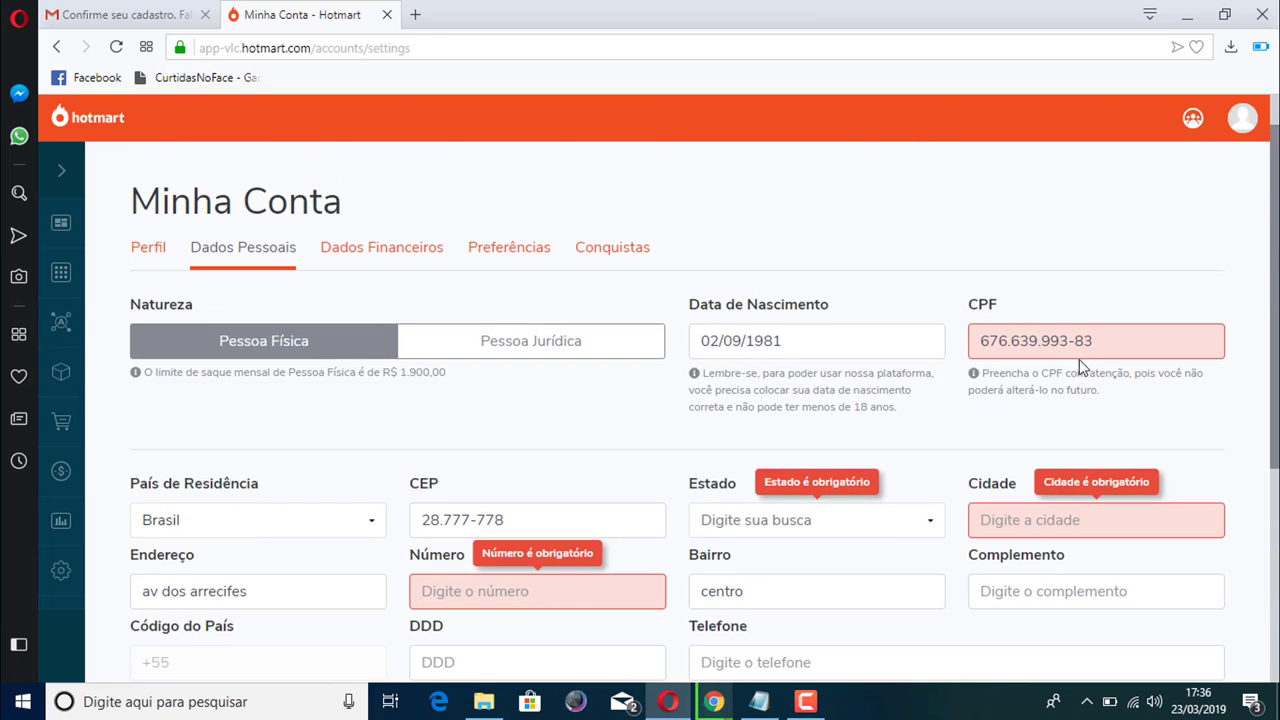
pyautogui.click(1098, 341)
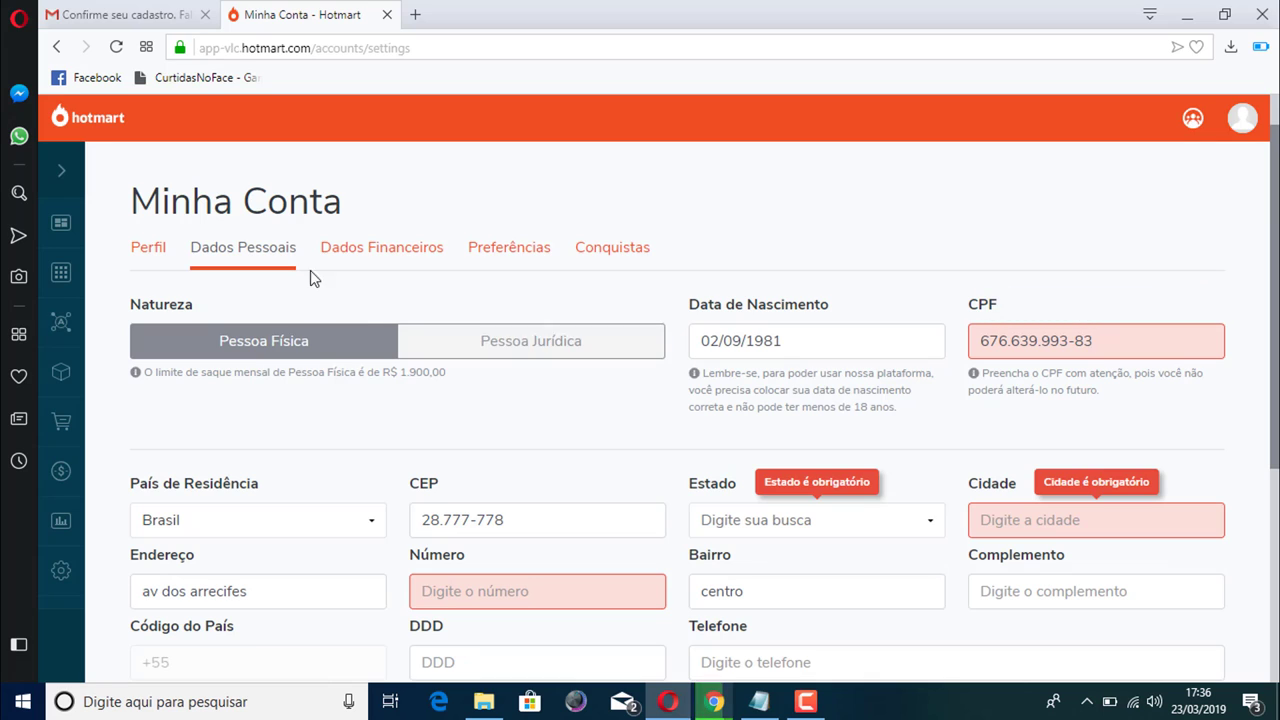
# Open Dados Financeiros and read its notice that a first sale is required
pyautogui.click(377, 252)
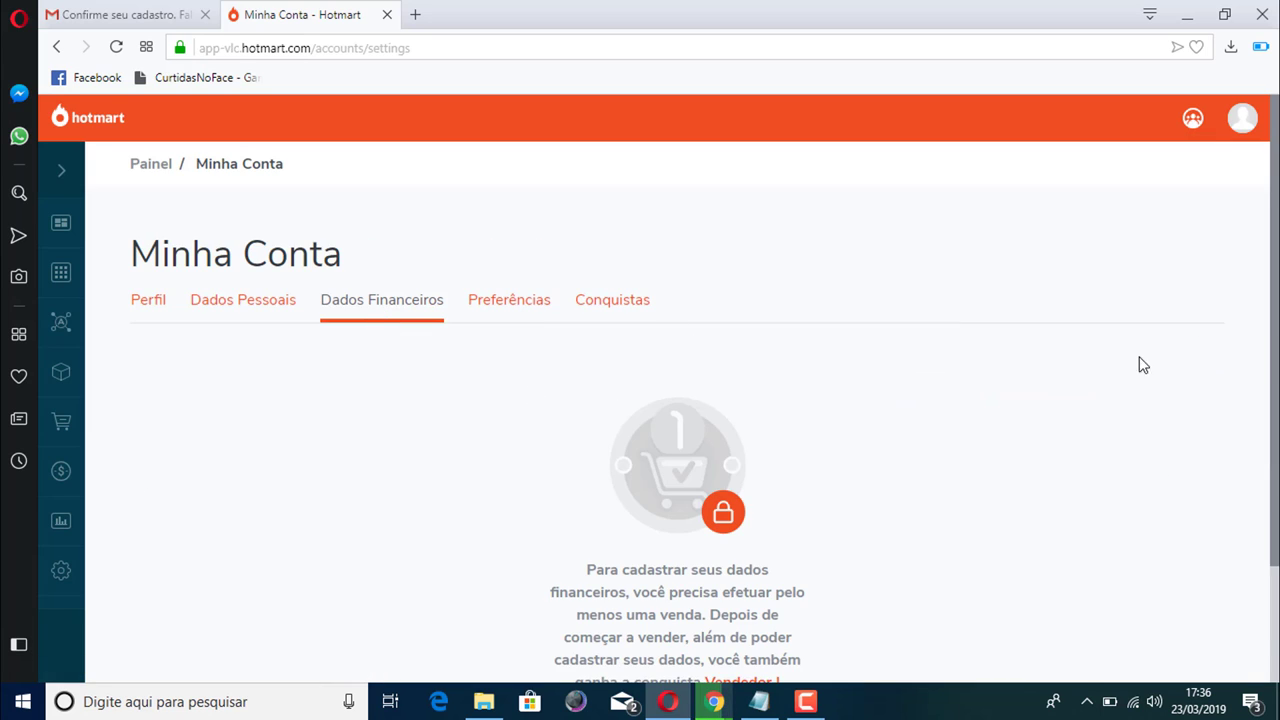
pyautogui.scroll(-1, 677, 400)
pyautogui.scroll(1, 677, 400)
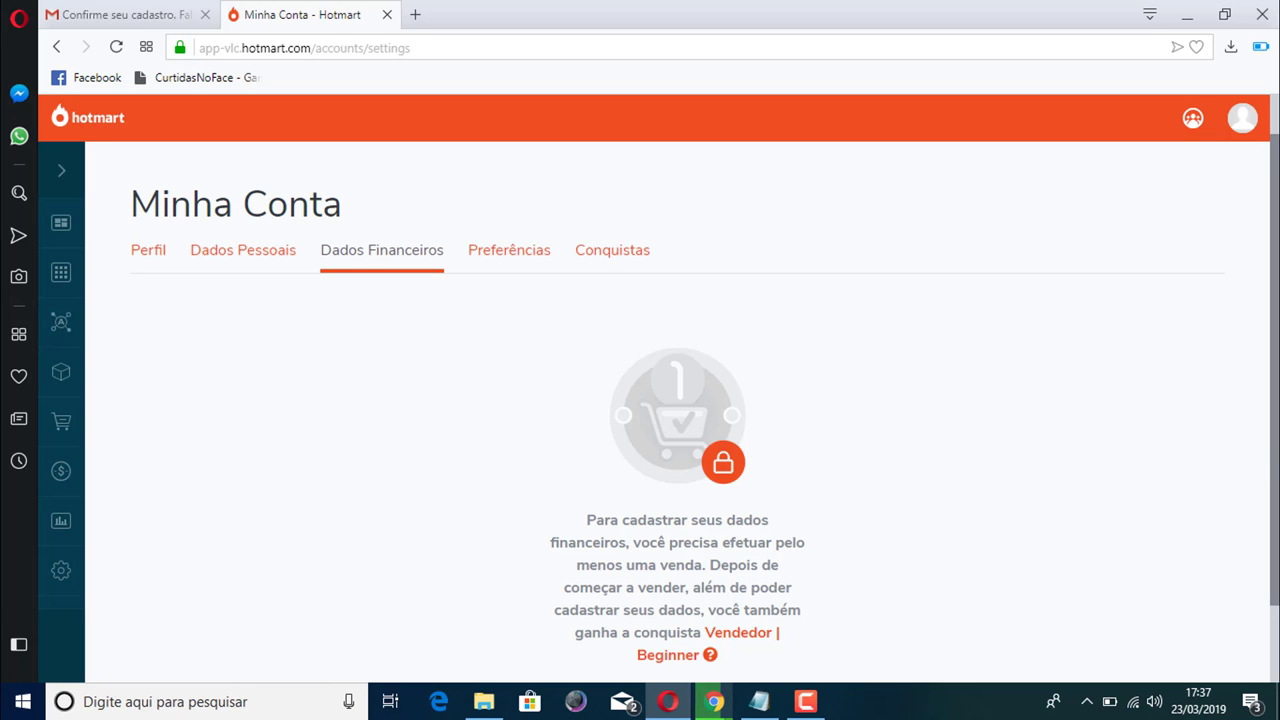
pyautogui.scroll(-1, 677, 400)
pyautogui.scroll(1, 677, 400)
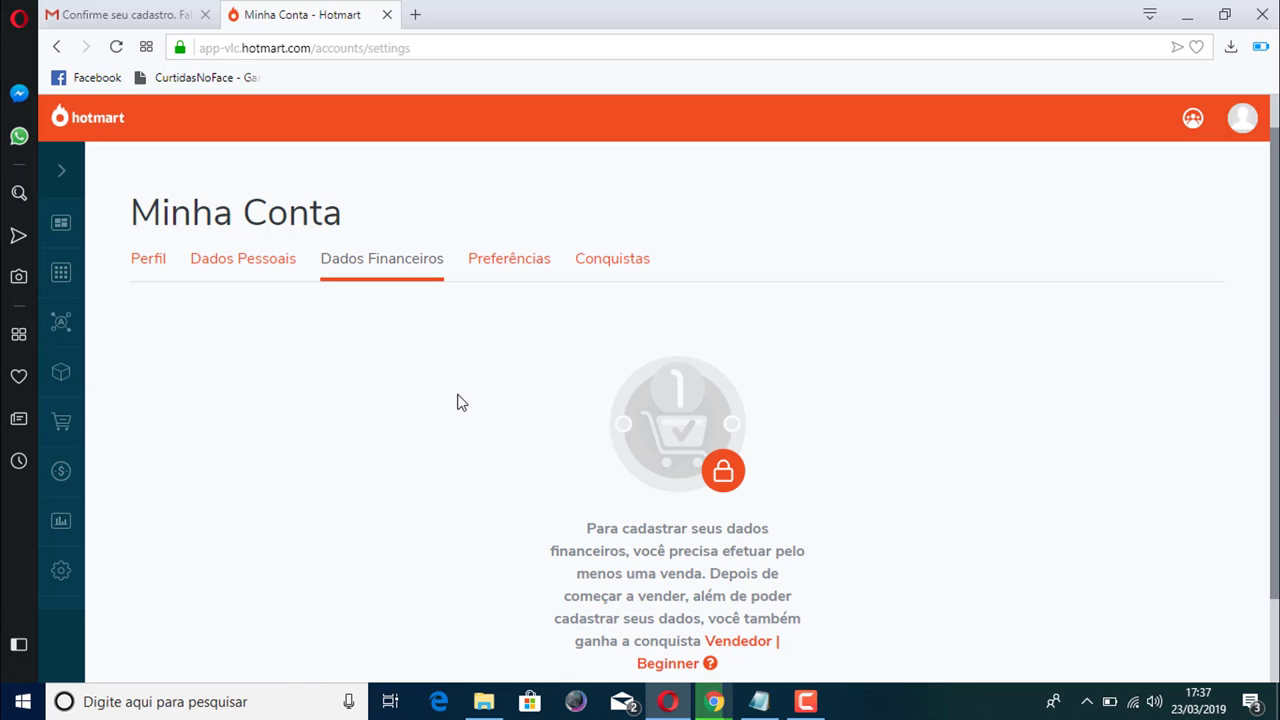
# Review the notification and privacy toggles under Preferências, then browse the Conquistas badge list
pyautogui.click(507, 265)
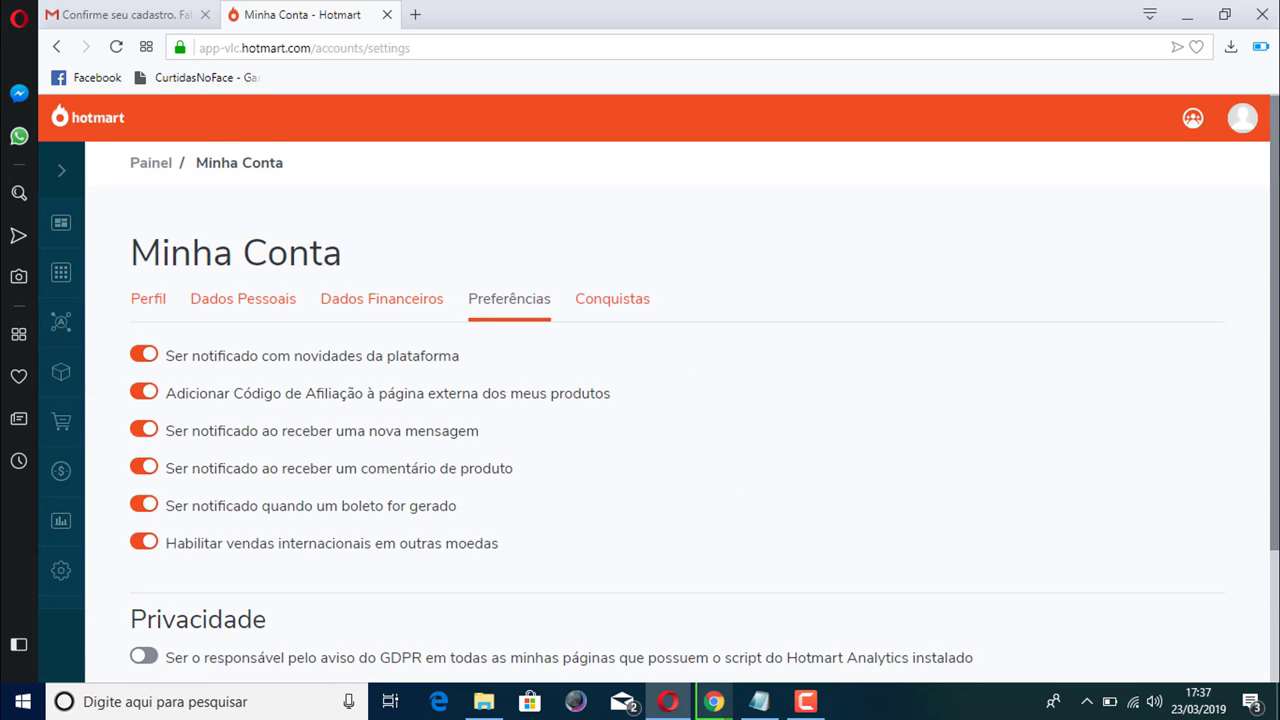
pyautogui.scroll(-2, 705, 383)
pyautogui.scroll(-2, 680, 400)
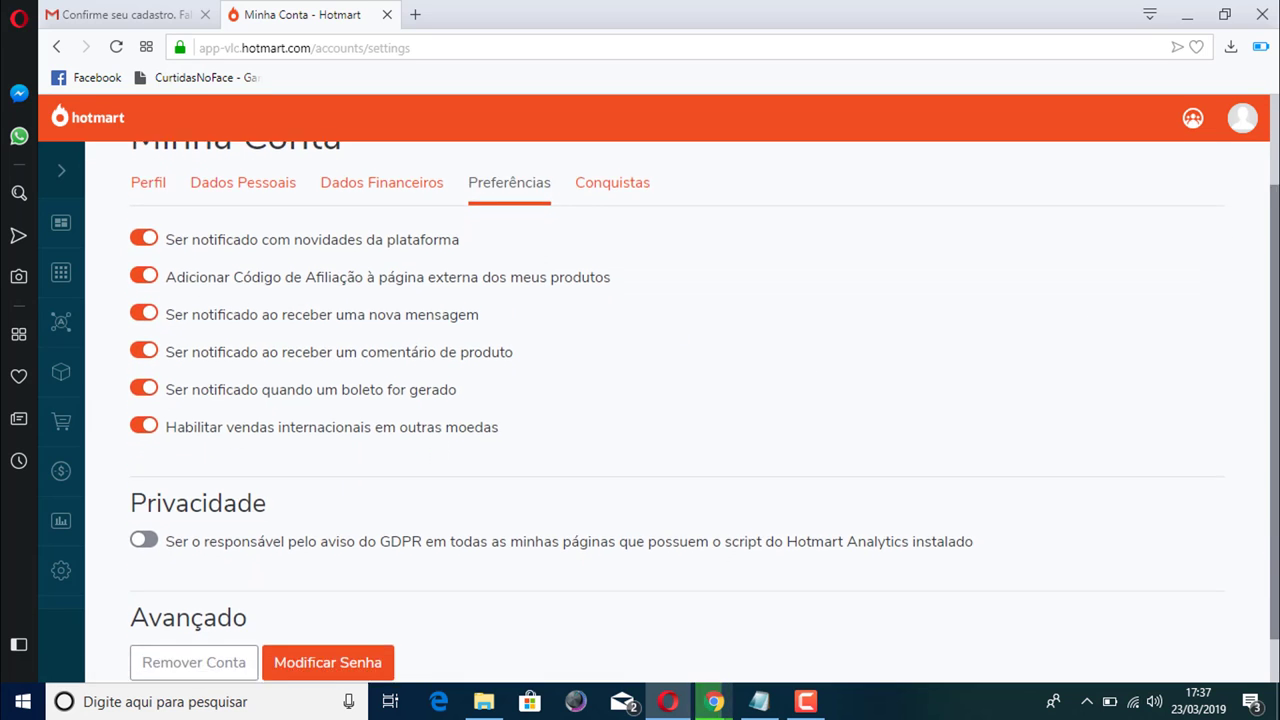
pyautogui.scroll(2, 1000, 309)
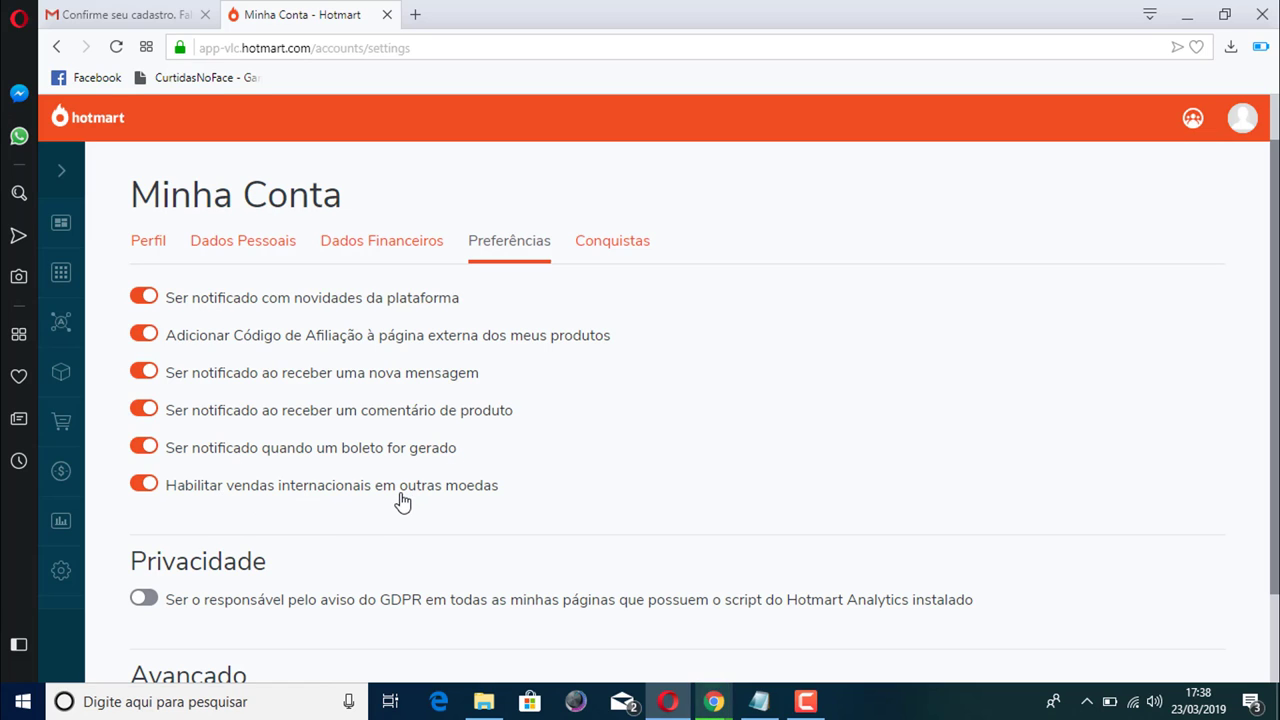
pyautogui.scroll(-1, 680, 400)
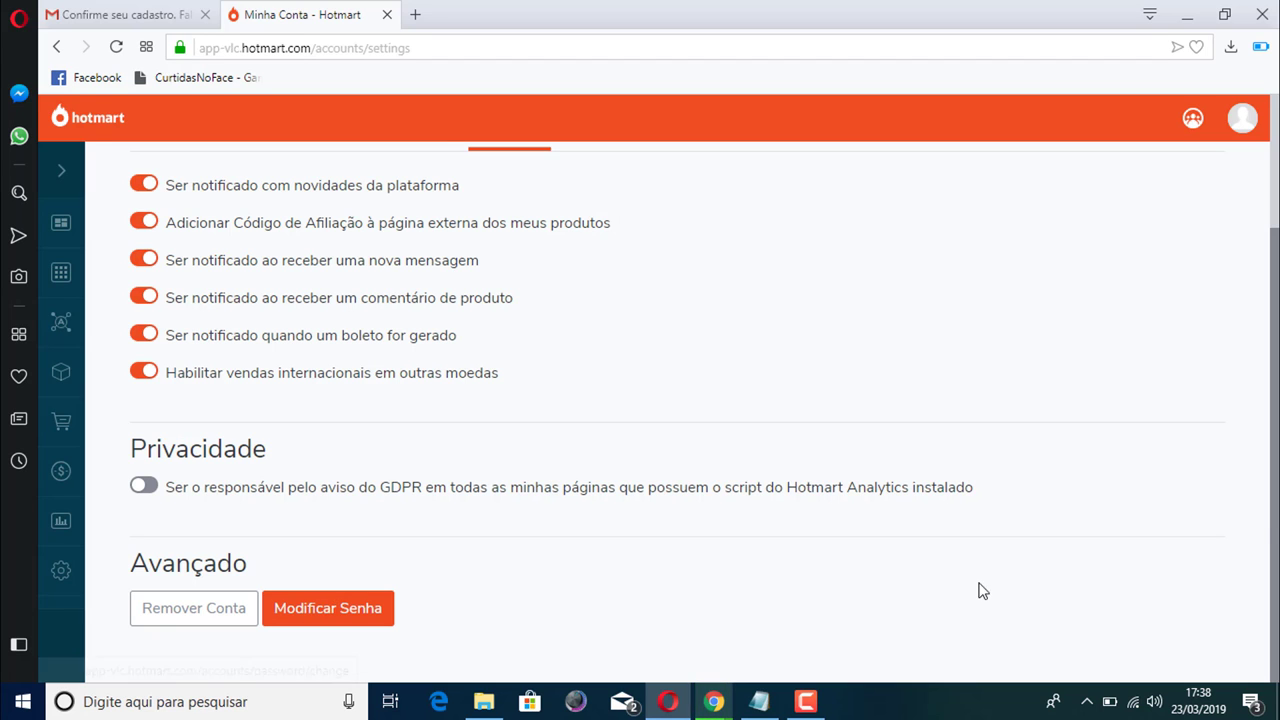
pyautogui.scroll(1, 977, 589)
pyautogui.scroll(1, 659, 450)
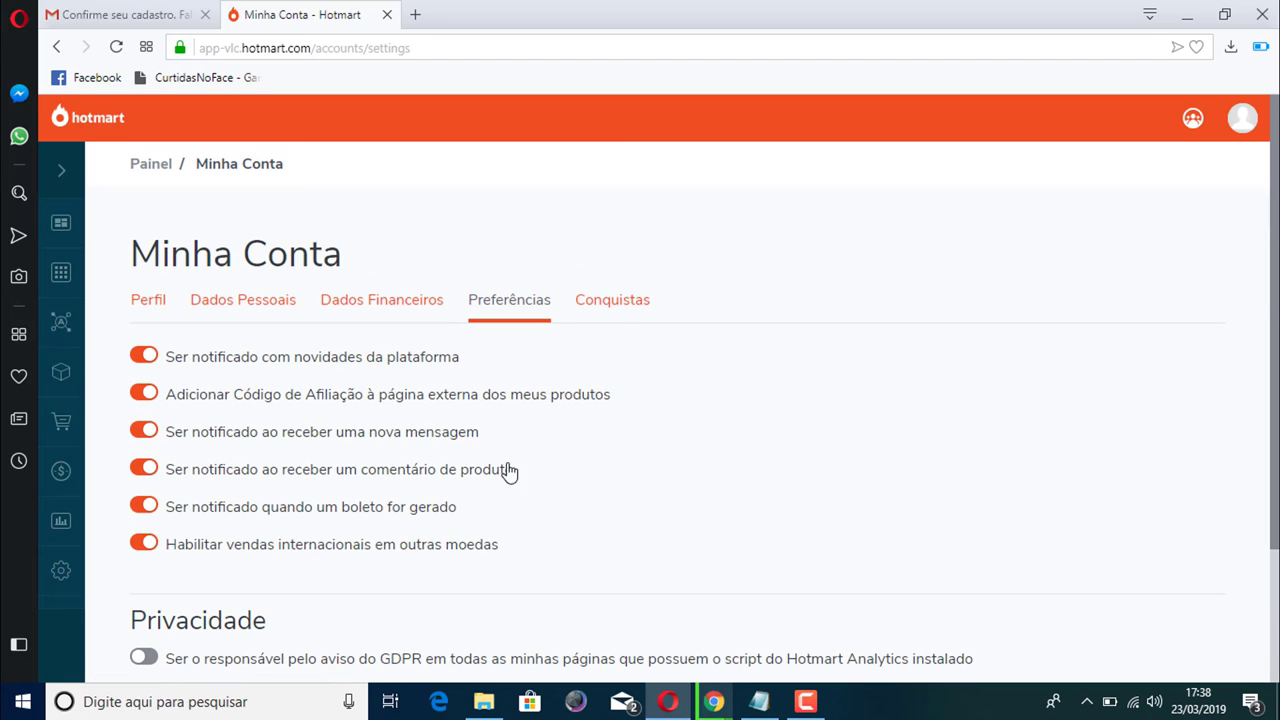
pyautogui.click(613, 307)
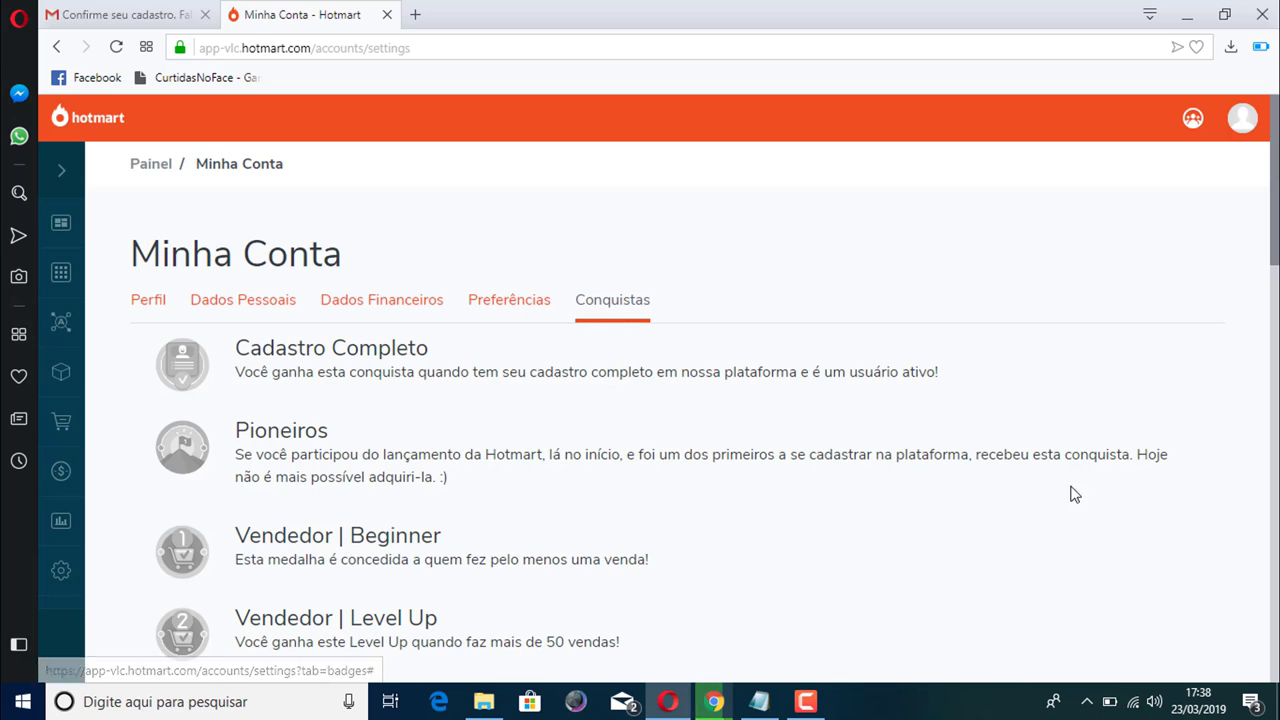
pyautogui.scroll(-1, 705, 389)
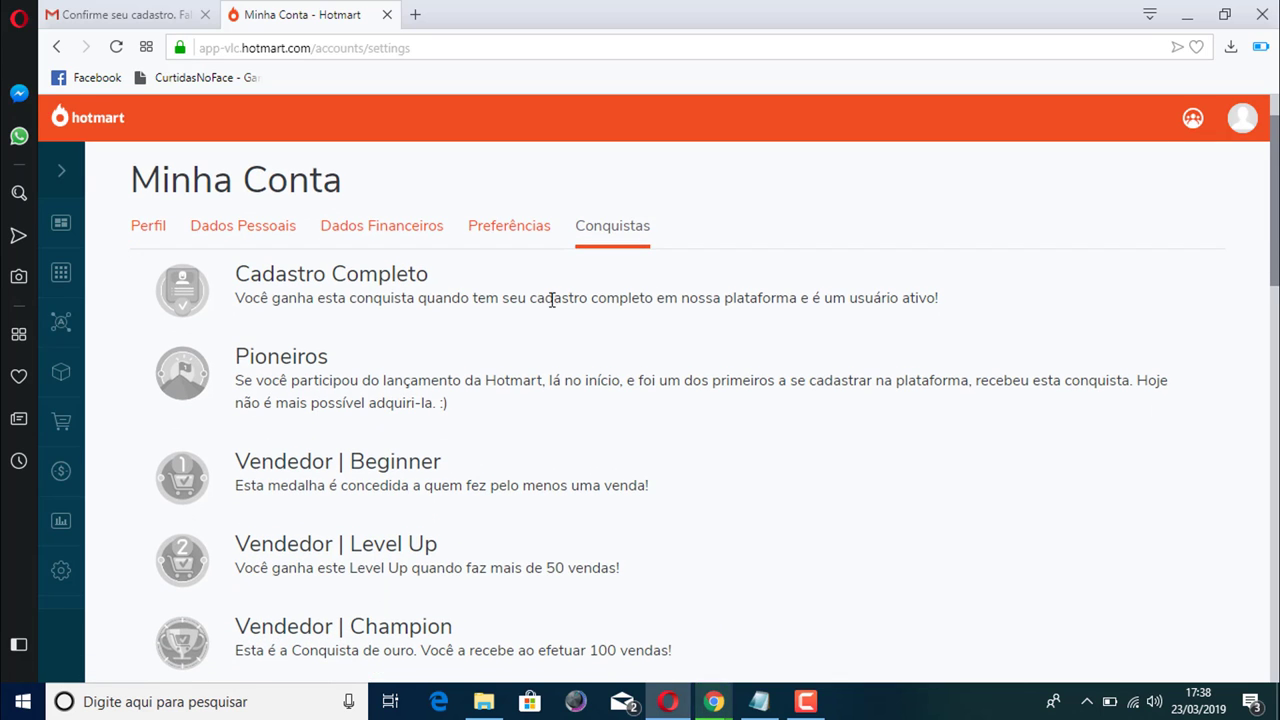